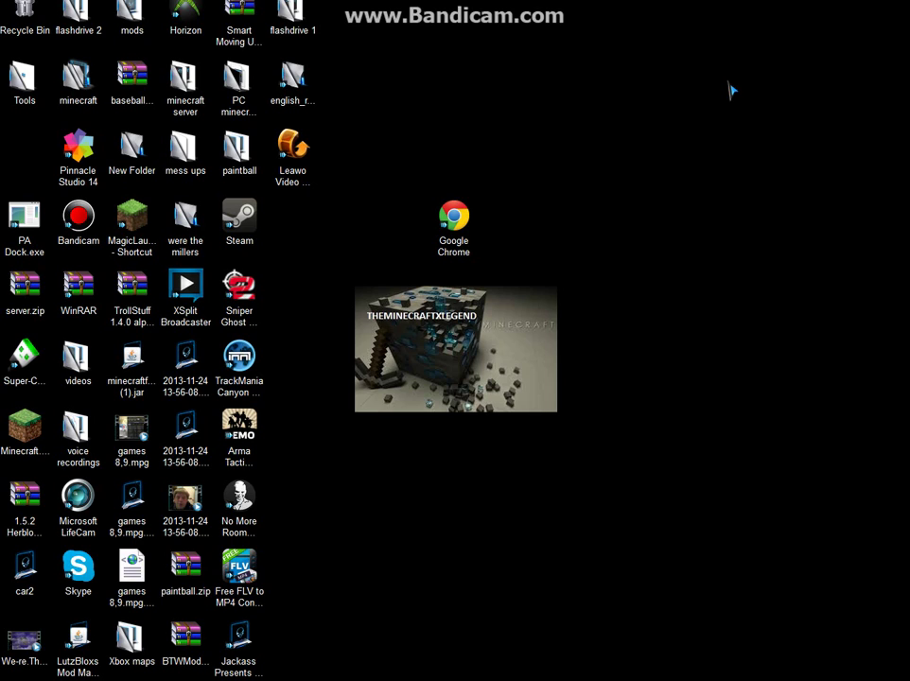
# - Open the Chrome desktop shortcut's properties and inspect its Target path
pyautogui.click(452, 215)
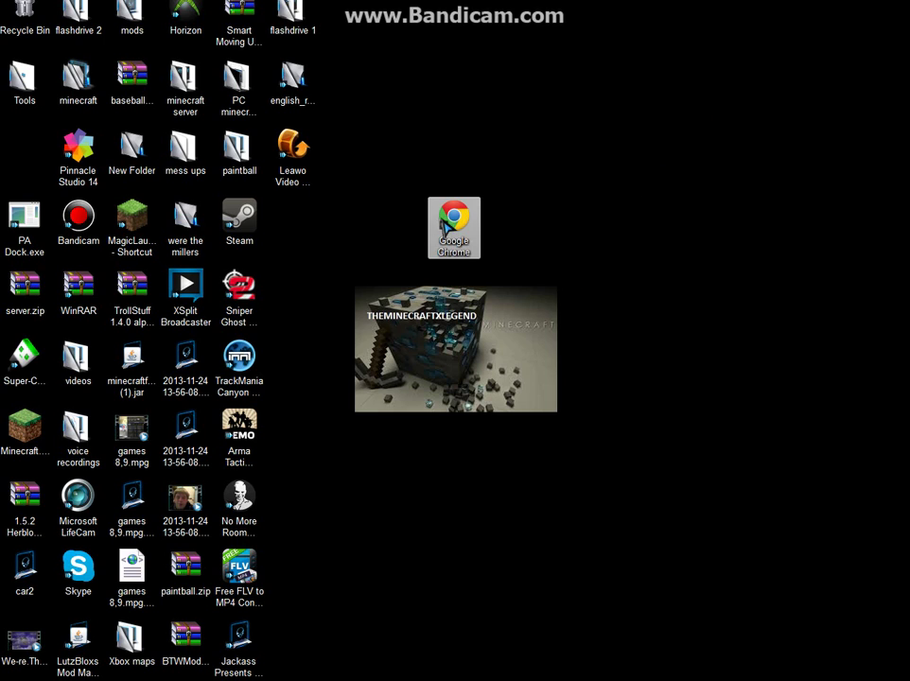
pyautogui.rightClick(453, 230)
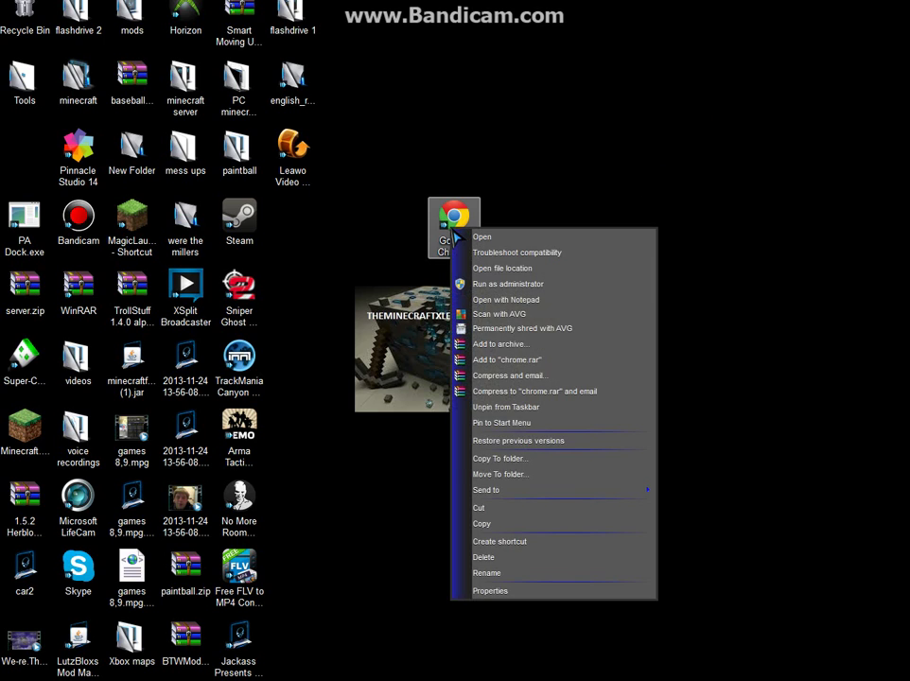
pyautogui.click(525, 591)
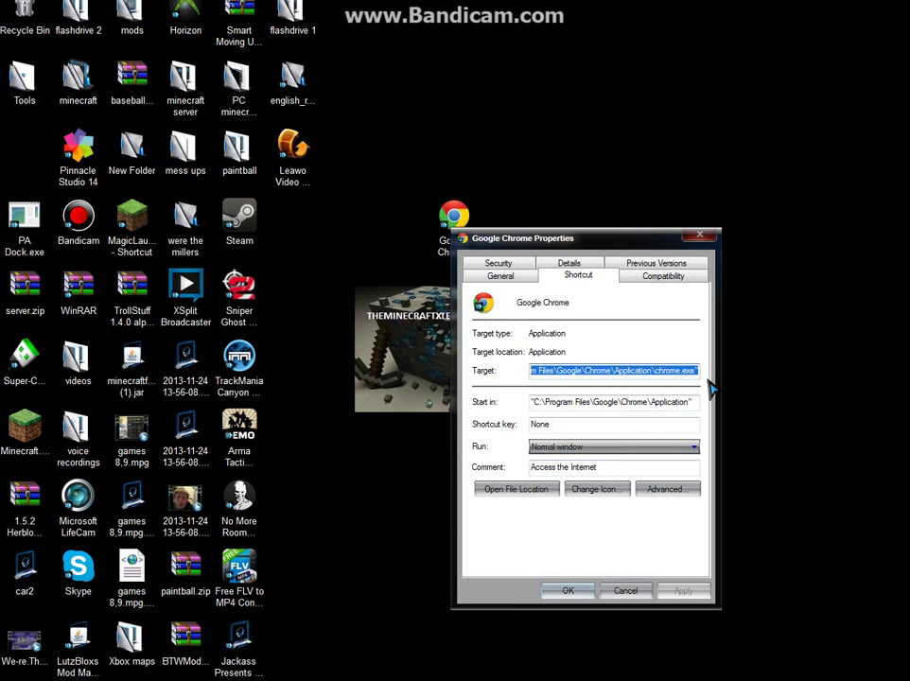
pyautogui.click(697, 371)
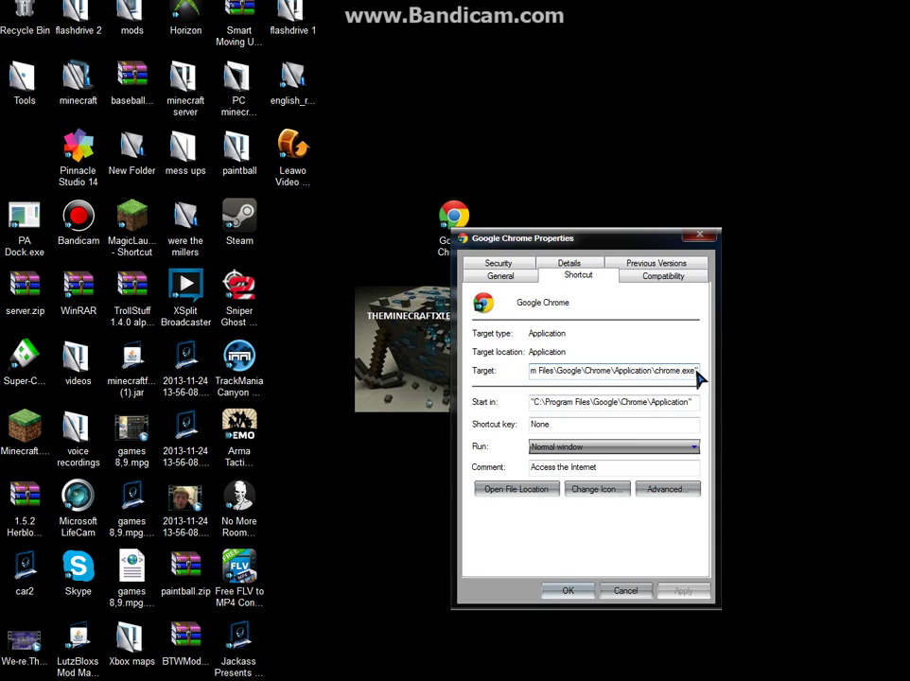
pyautogui.moveTo(697, 371); pyautogui.dragTo(481, 371)
pyautogui.click(482, 371)
pyautogui.click(697, 371)
# - Delete the junk text after chrome.exe in the Target and apply the change
pyautogui.write('jflds')
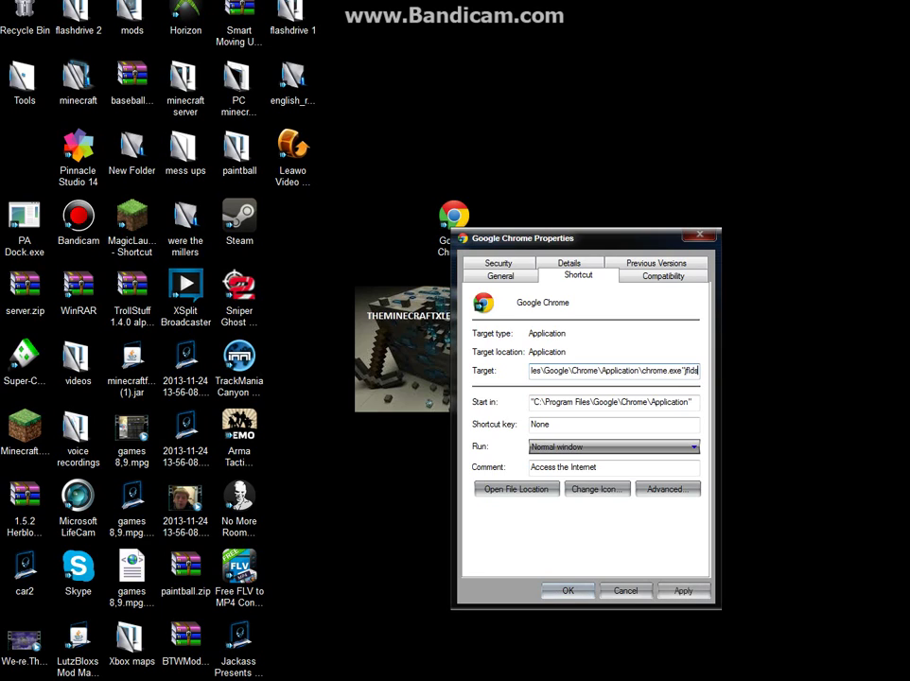
pyautogui.write('alfjsldanfskldjflanlks')
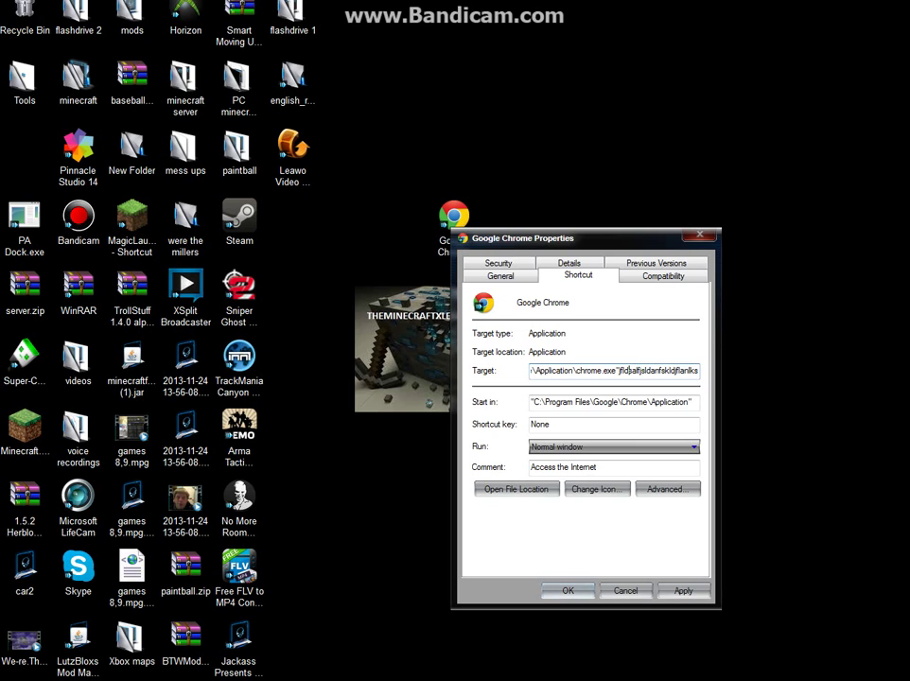
pyautogui.press('Left')
pyautogui.press('Left')
pyautogui.press('Left')
pyautogui.press('Left')
pyautogui.press('Left')
pyautogui.press('Left')
pyautogui.press('Left')
pyautogui.press('Left')
pyautogui.press('Left')
pyautogui.press('Left')
pyautogui.press('Left')
pyautogui.press('Left')
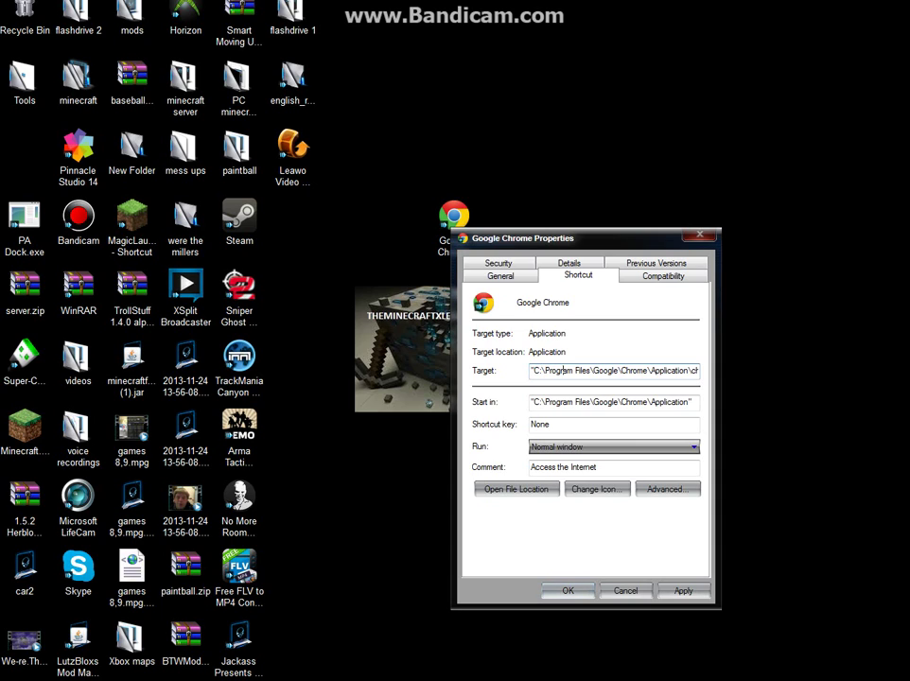
pyautogui.click(697, 370)
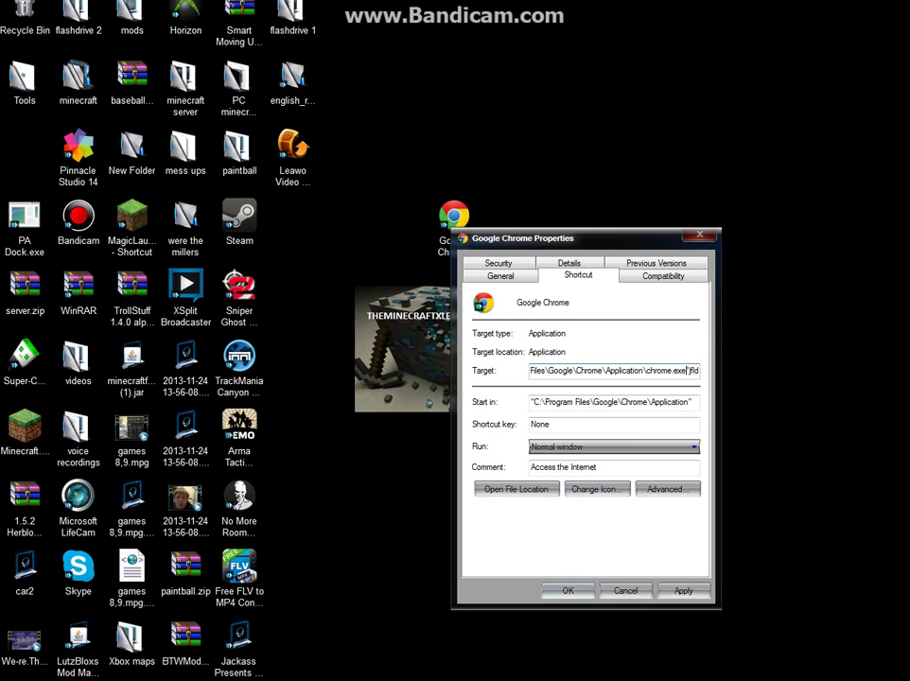
pyautogui.write('salfjsldanfskldjflanlks')
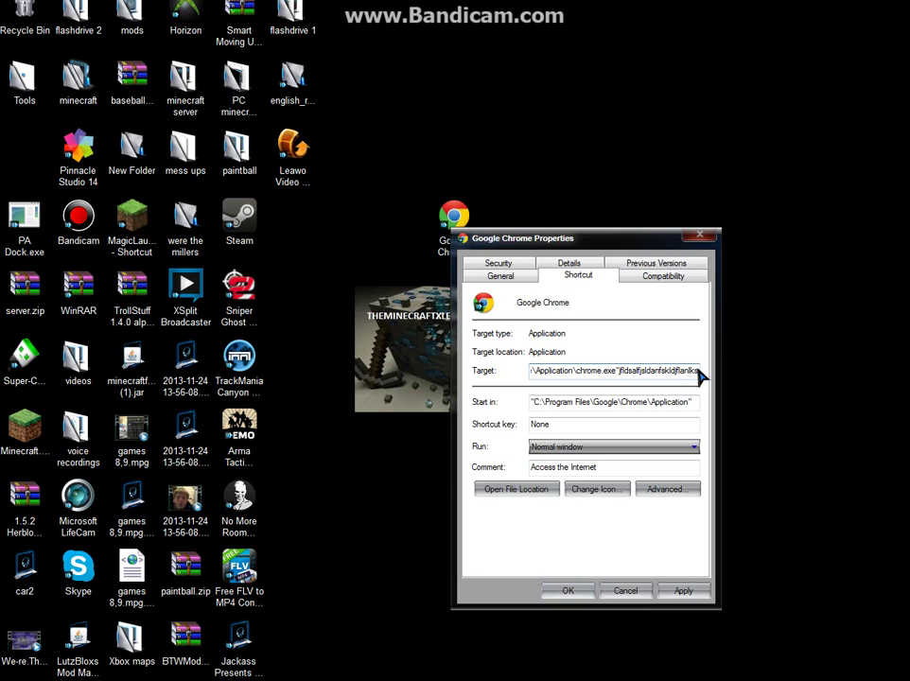
pyautogui.moveTo(701, 374); pyautogui.dragTo(617, 389)
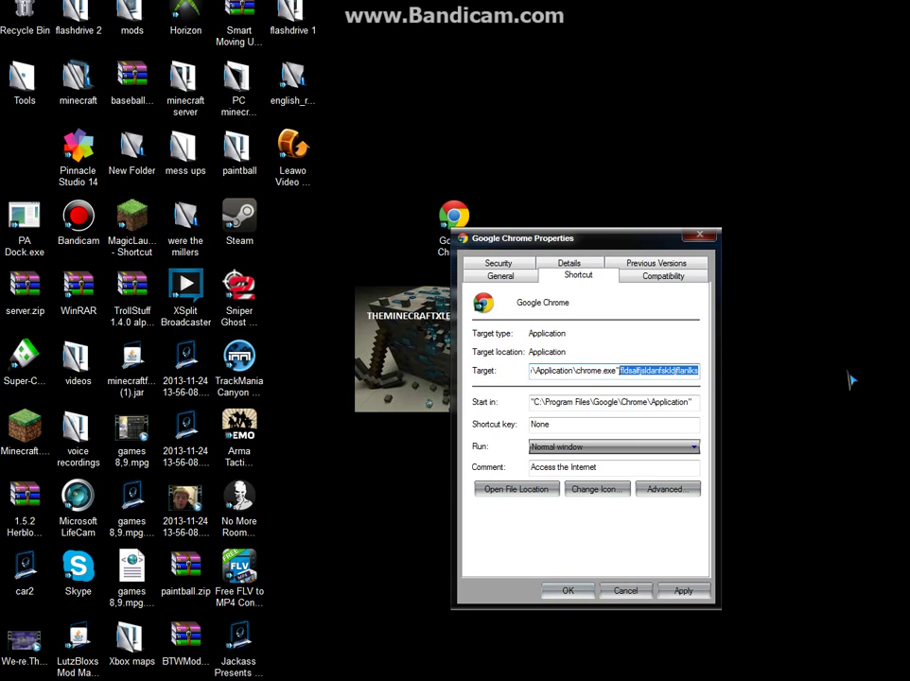
pyautogui.press('BackSpace')
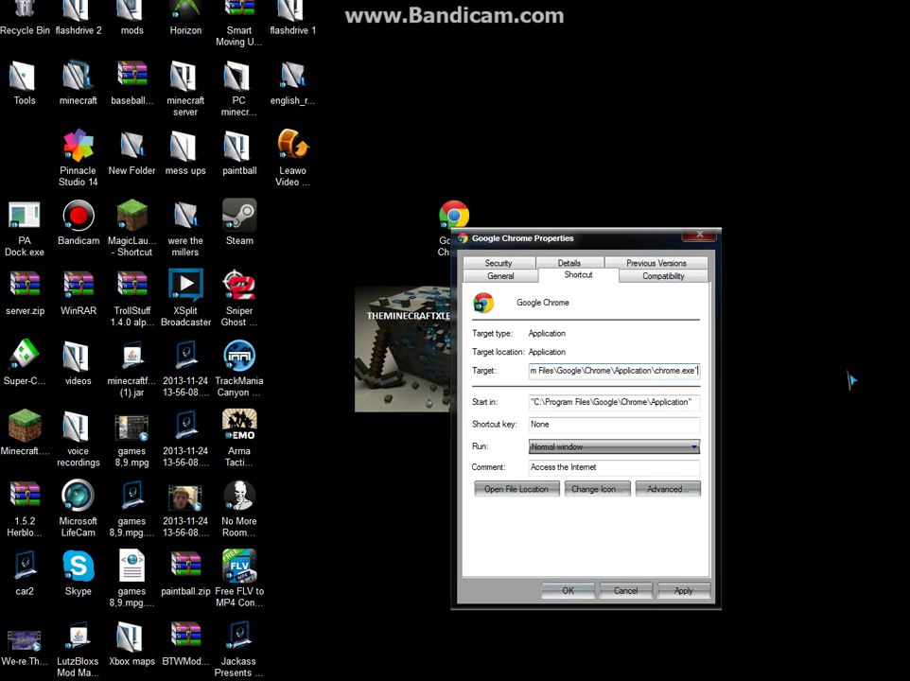
pyautogui.click(685, 590)
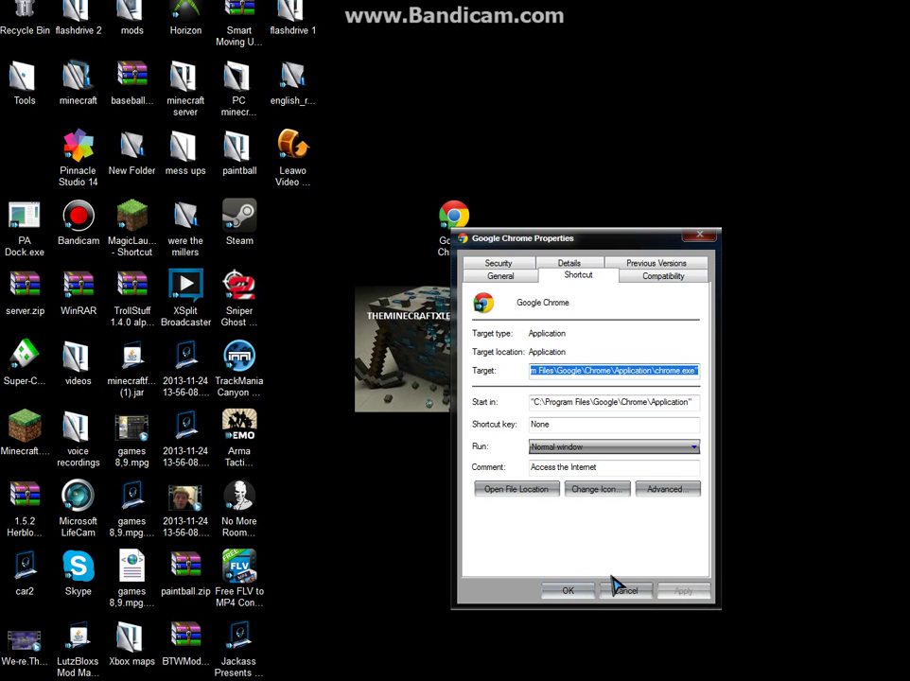
# - Close the Chrome shortcut properties with OK and end the unresponsive Task Manager
pyautogui.click(567, 590)
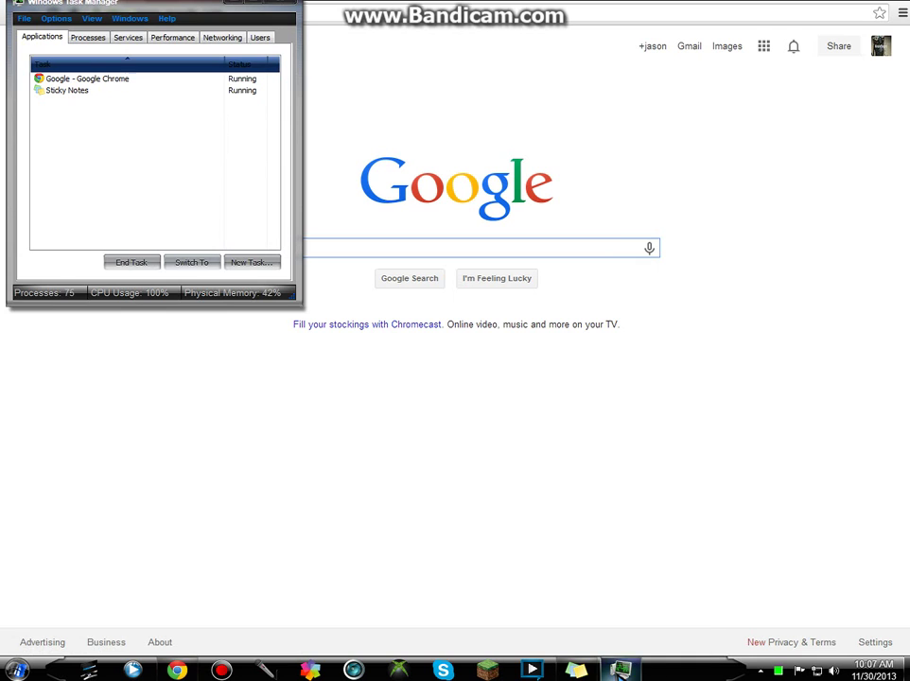
pyautogui.moveTo(621, 670)
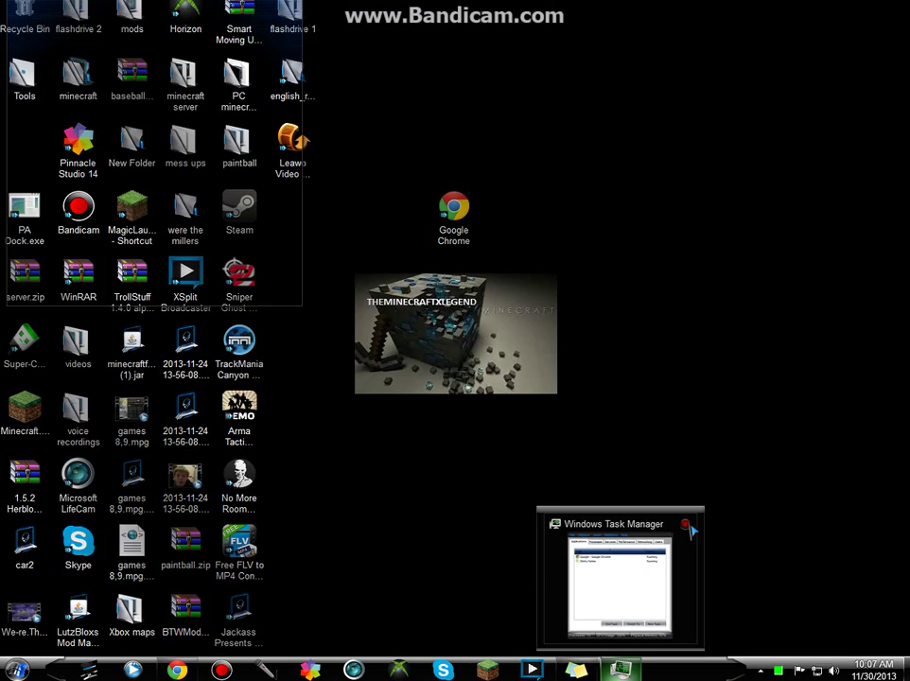
pyautogui.click(685, 524)
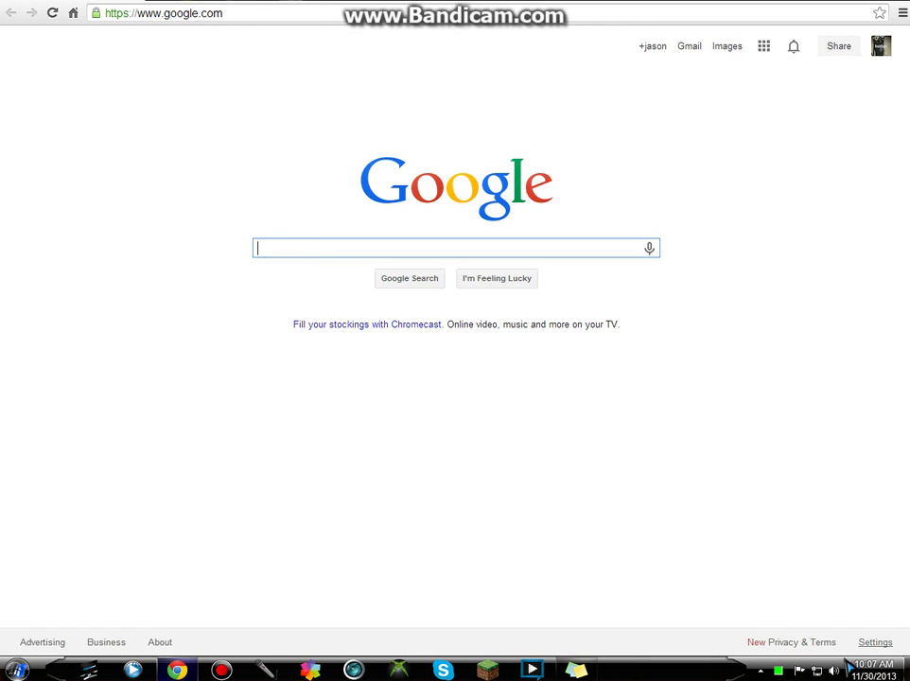
# - Glance at the hidden tray icons, then focus Chrome's Google search box
pyautogui.click(781, 671)
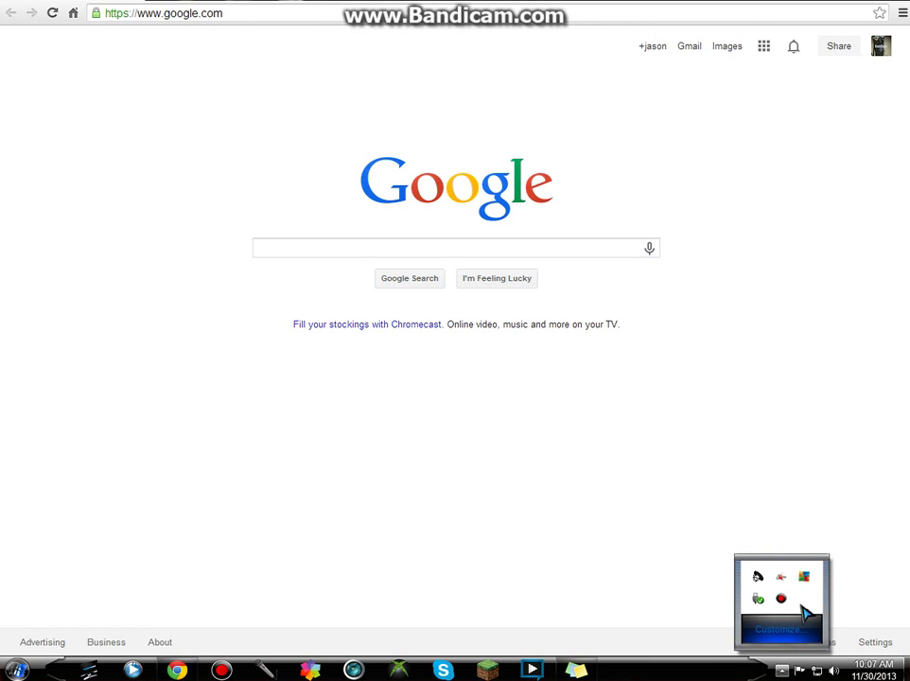
pyautogui.click(783, 671)
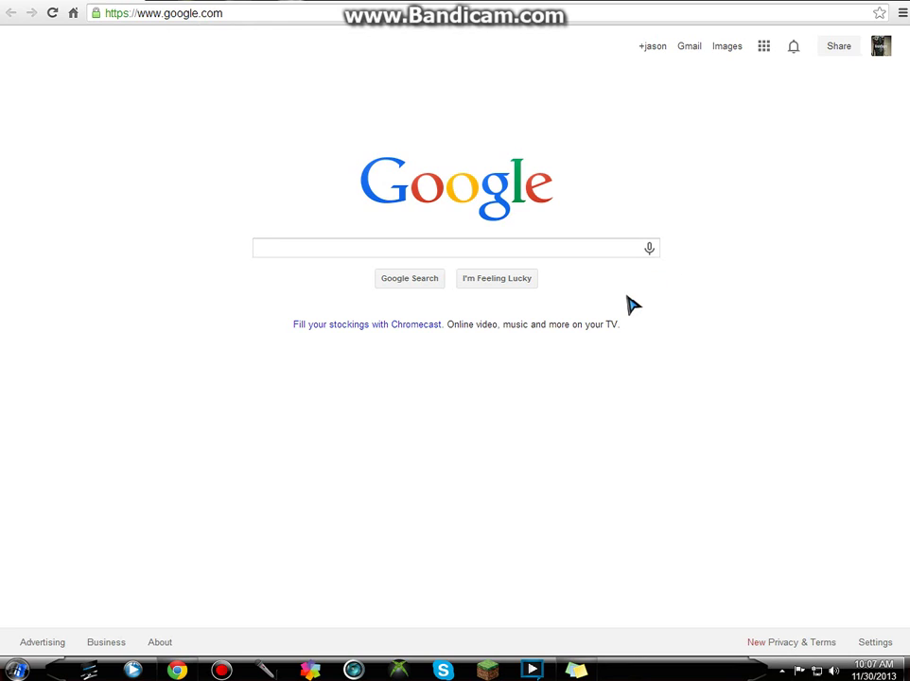
pyautogui.click(470, 255)
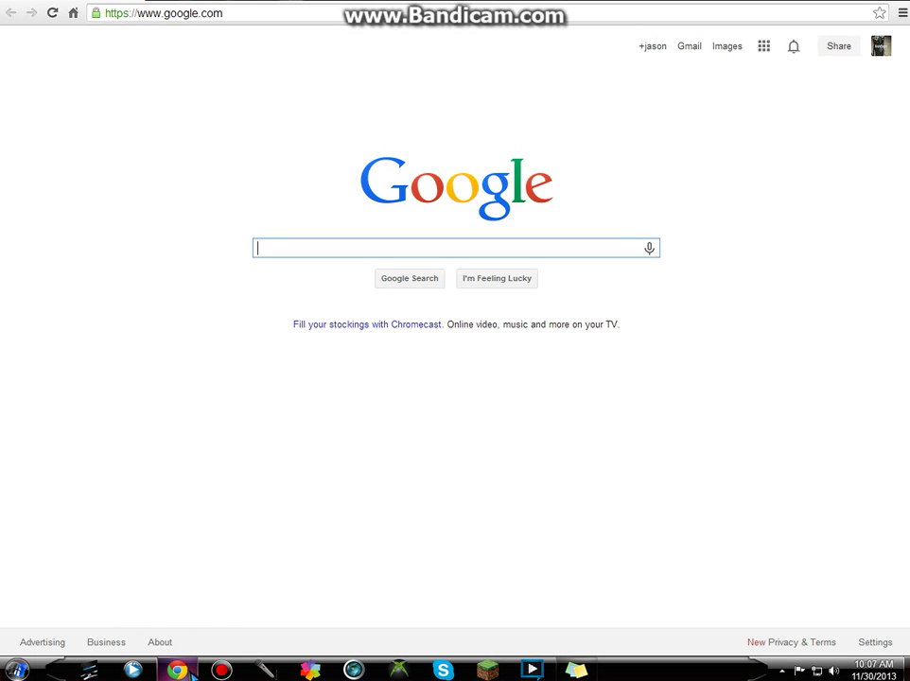
pyautogui.moveTo(177, 669)
pyautogui.click(239, 523)
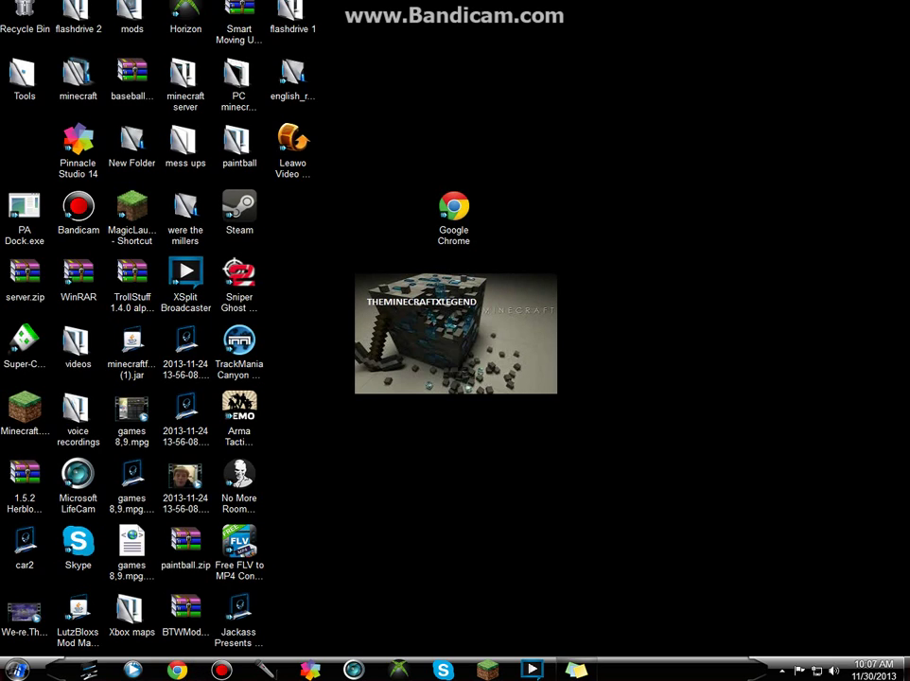
pyautogui.press('super')
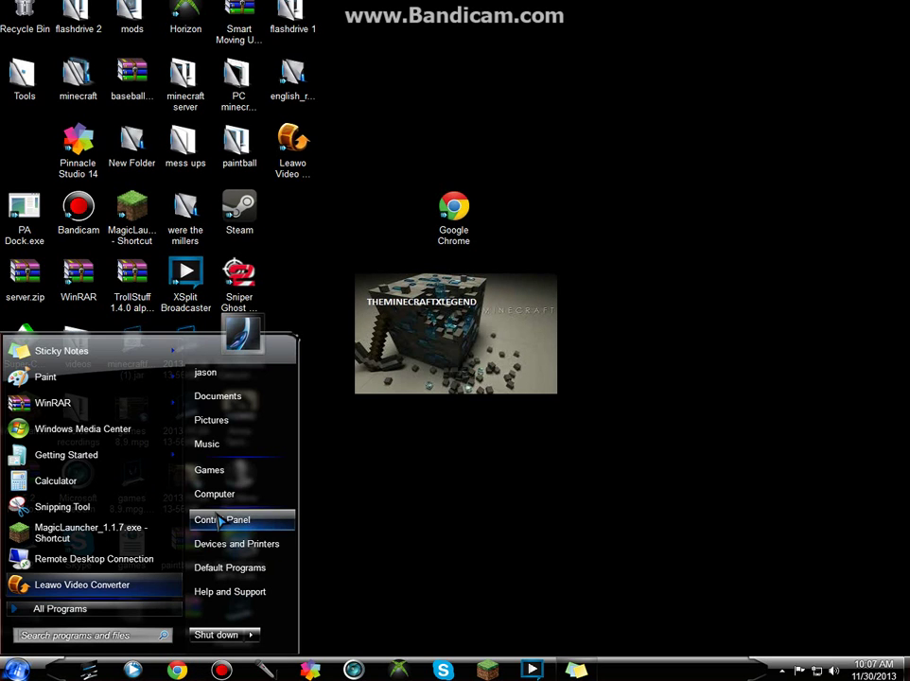
pyautogui.click(218, 522)
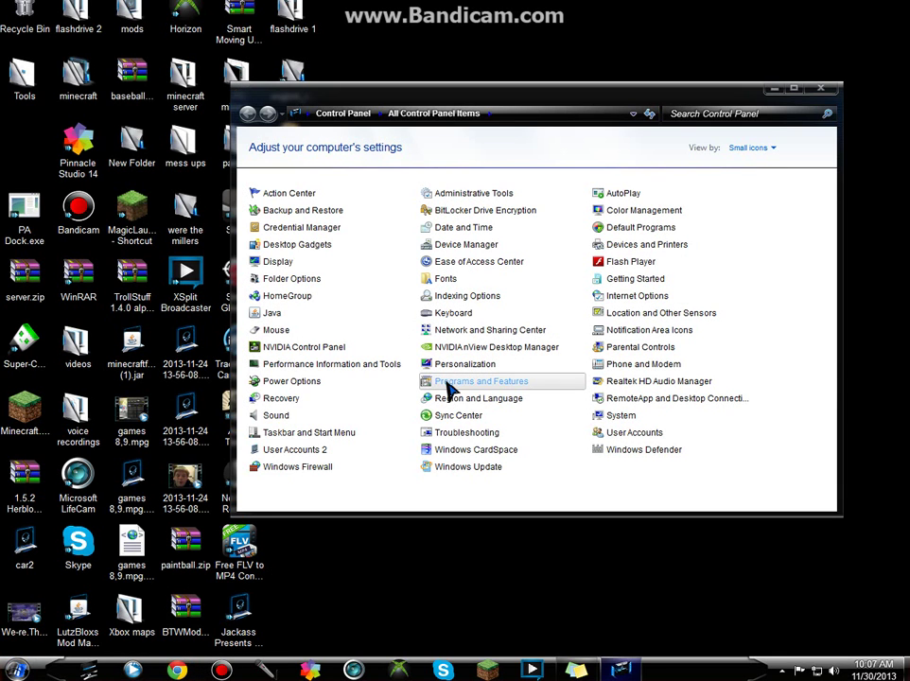
pyautogui.click(448, 386)
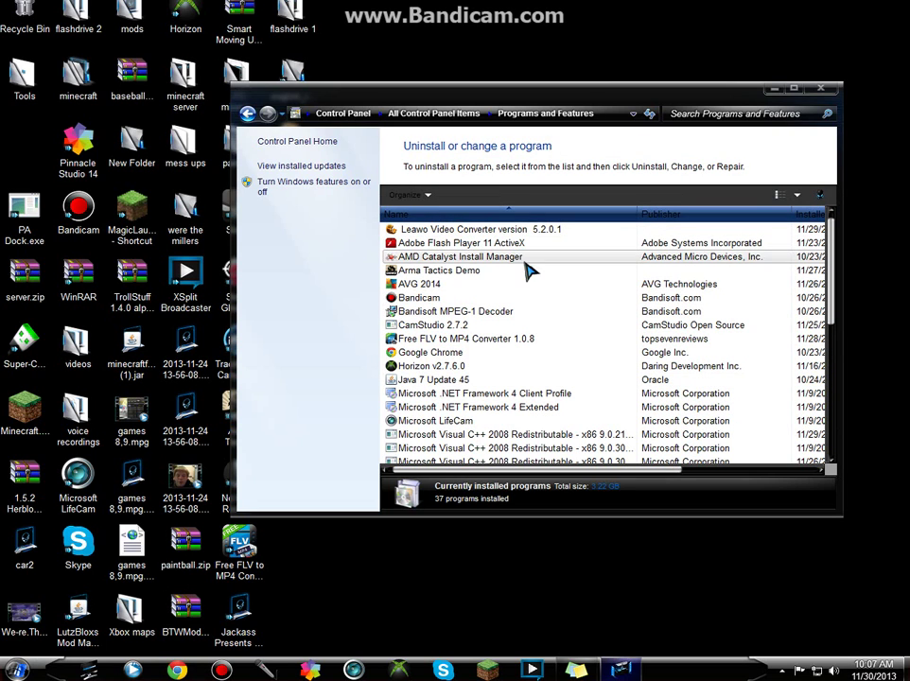
pyautogui.scroll(-1, 584, 301)
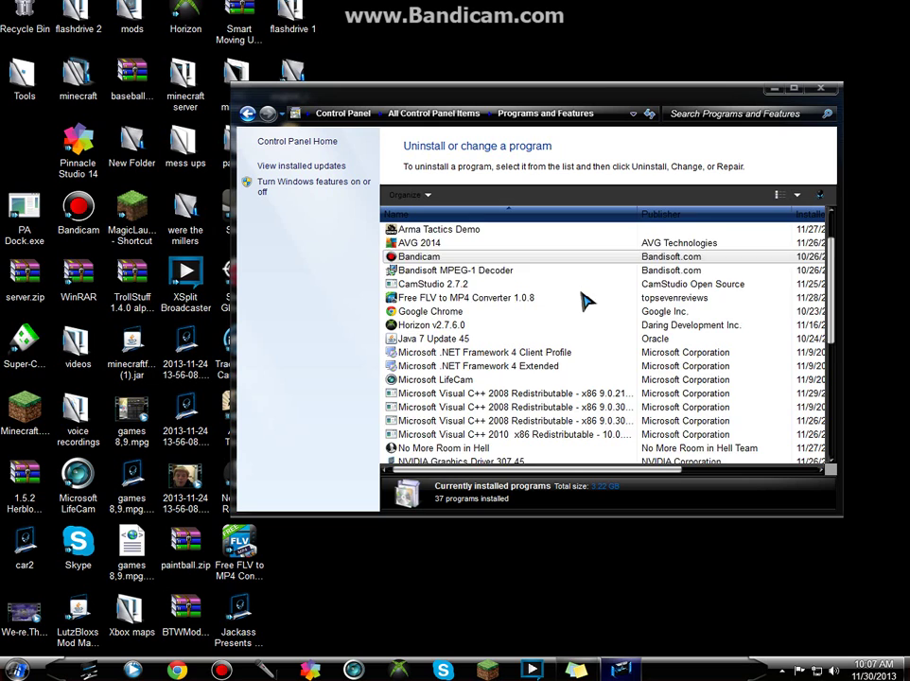
pyautogui.scroll(-3, 584, 301)
pyautogui.scroll(-1, 584, 300)
pyautogui.scroll(-1, 585, 301)
pyautogui.scroll(-1, 584, 300)
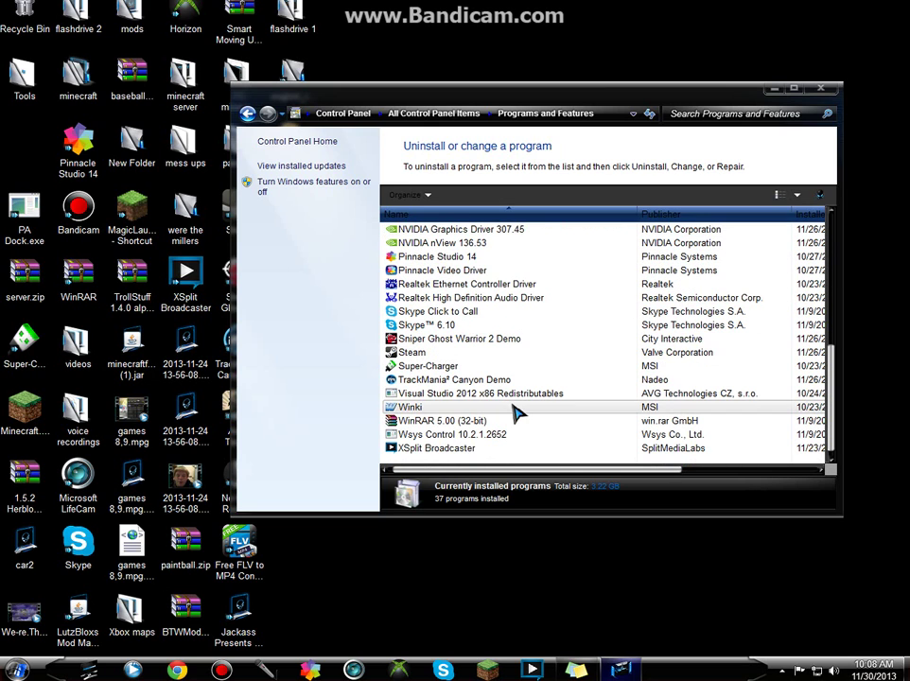
pyautogui.scroll(3, 549, 312)
pyautogui.scroll(4, 606, 246)
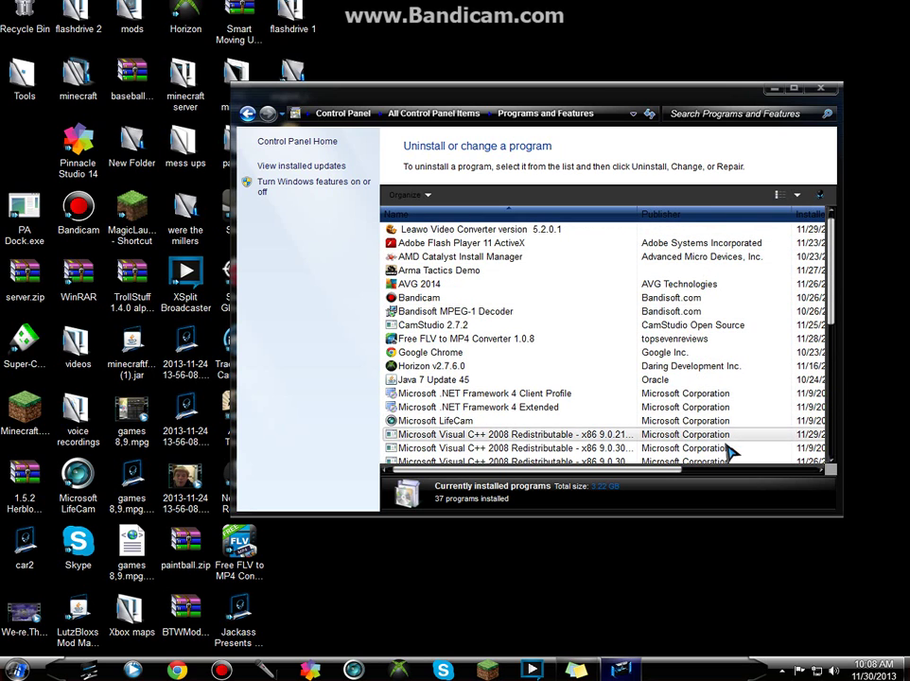
pyautogui.scroll(-3, 728, 452)
pyautogui.scroll(-1, 728, 454)
pyautogui.scroll(-3, 728, 454)
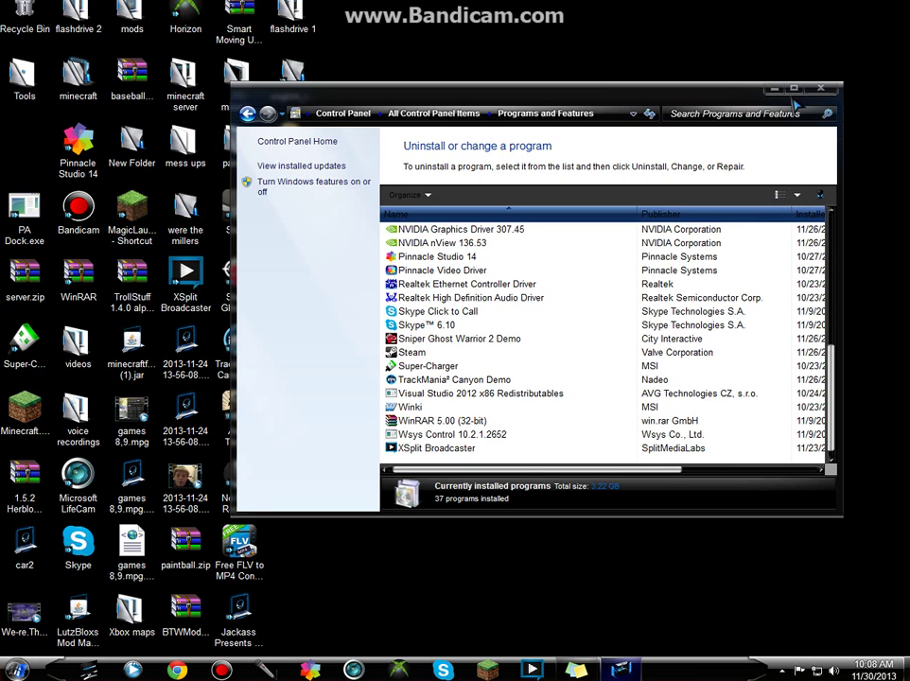
pyautogui.click(820, 88)
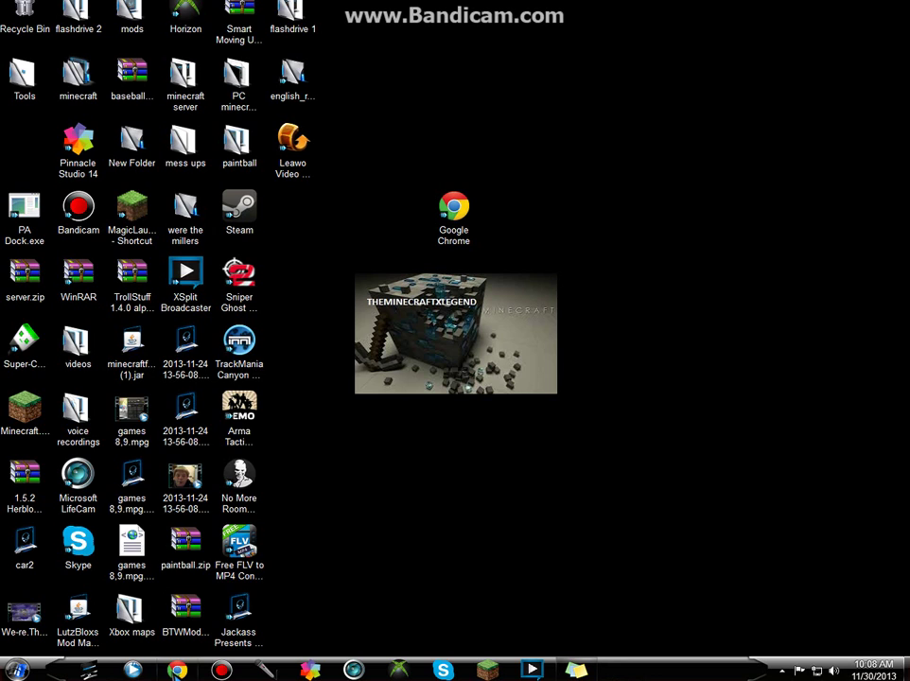
# - Re-pin Chrome to the taskbar from the cleaned desktop shortcut and reposition the shortcut
pyautogui.rightClick(177, 670)
pyautogui.click(172, 631)
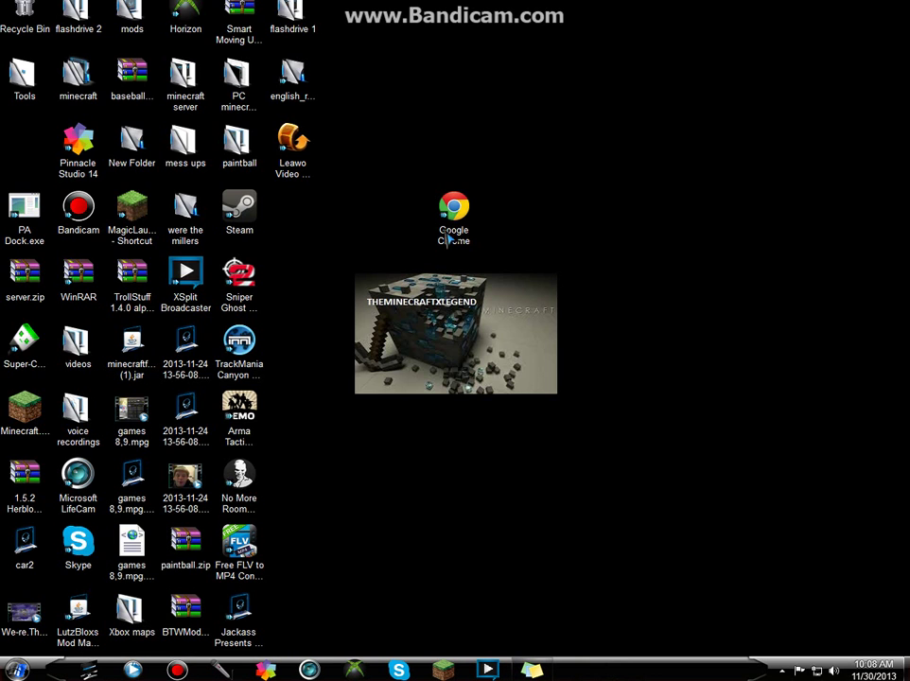
pyautogui.moveTo(452, 210); pyautogui.dragTo(172, 664)
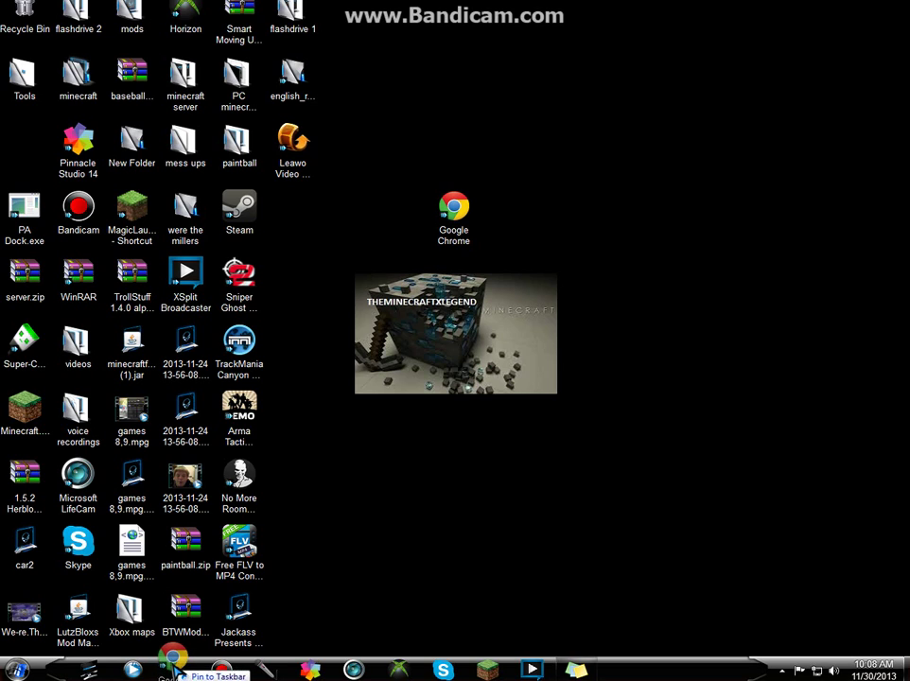
pyautogui.moveTo(172, 662); pyautogui.dragTo(177, 667)
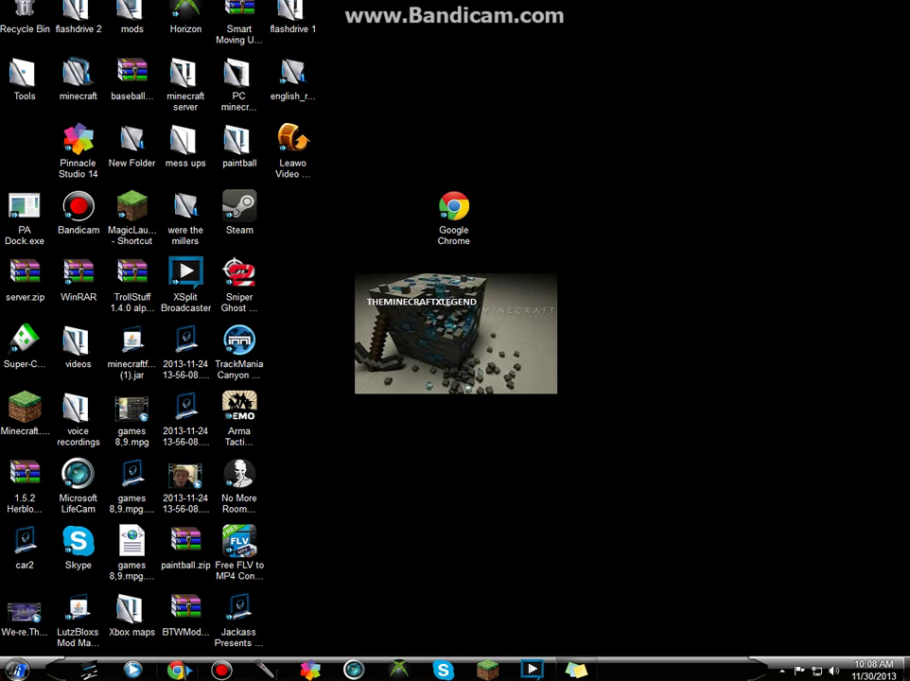
pyautogui.moveTo(454, 213); pyautogui.dragTo(38, 144)
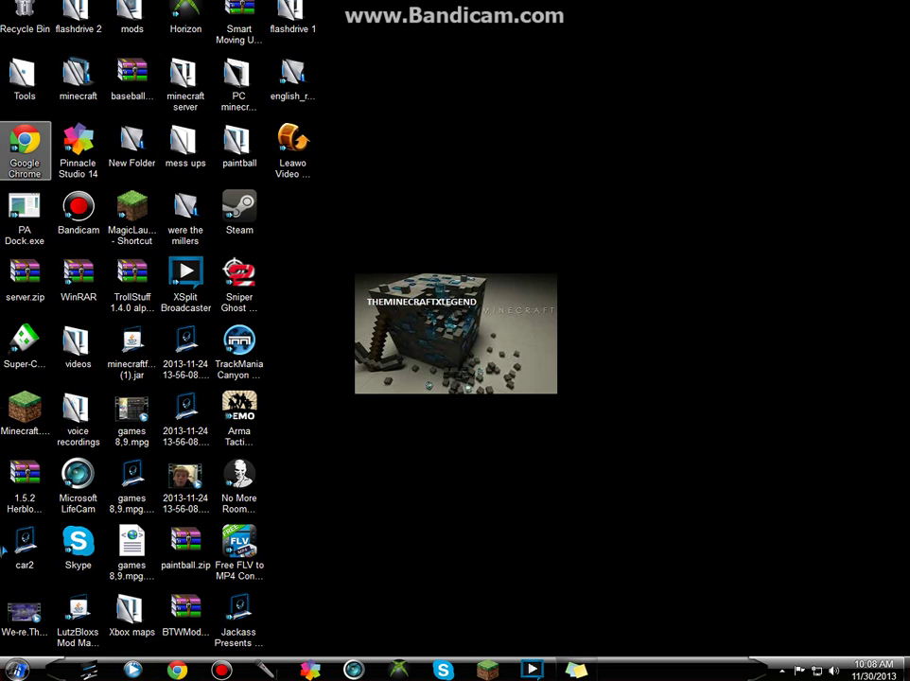
# - Launch Internet Explorer (No Add-ons) by searching 'internet e' in the Start menu
pyautogui.press('super')
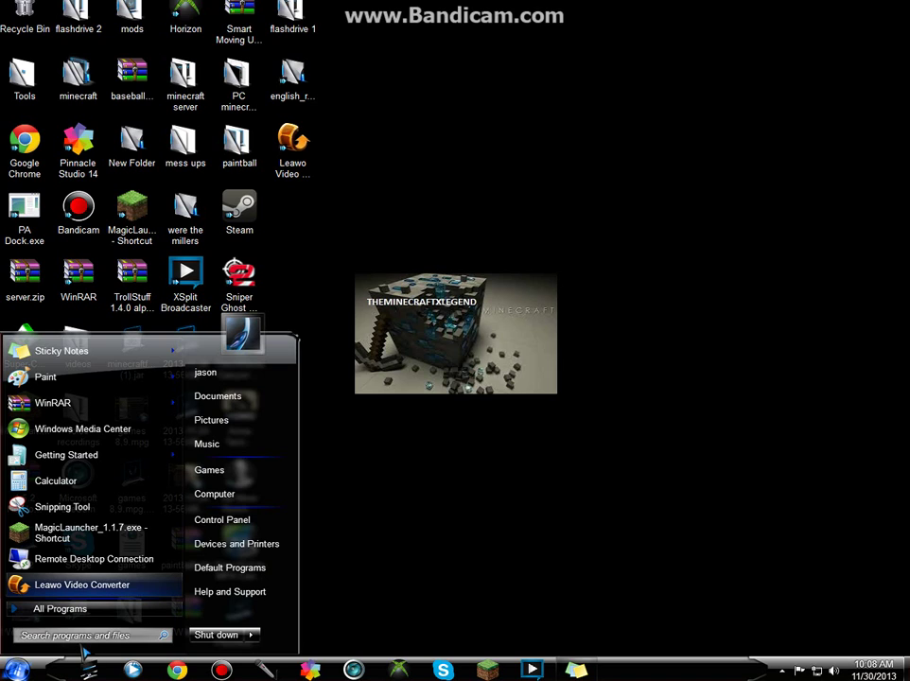
pyautogui.write('inter')
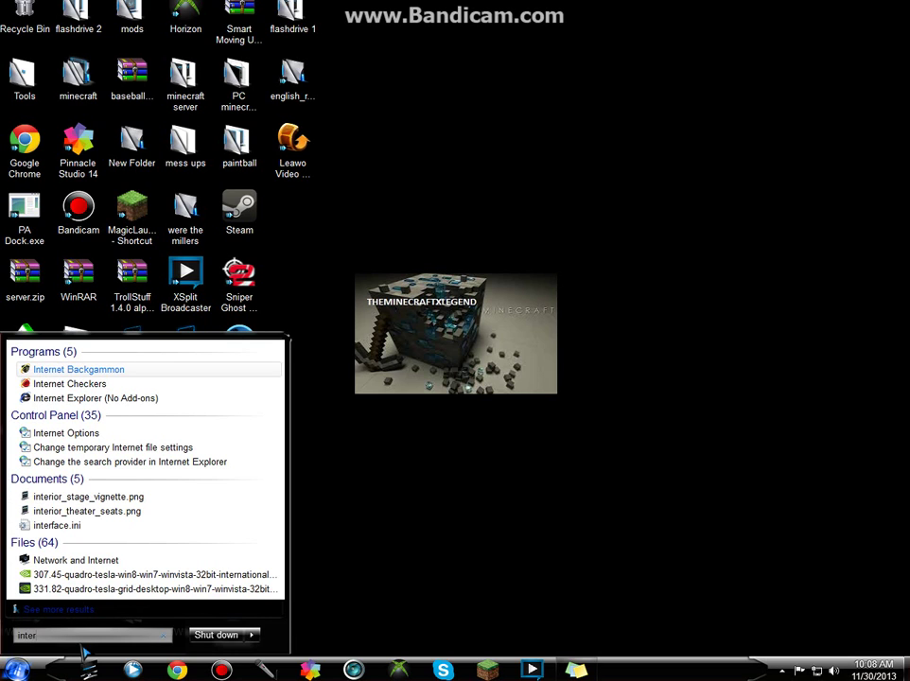
pyautogui.write('net')
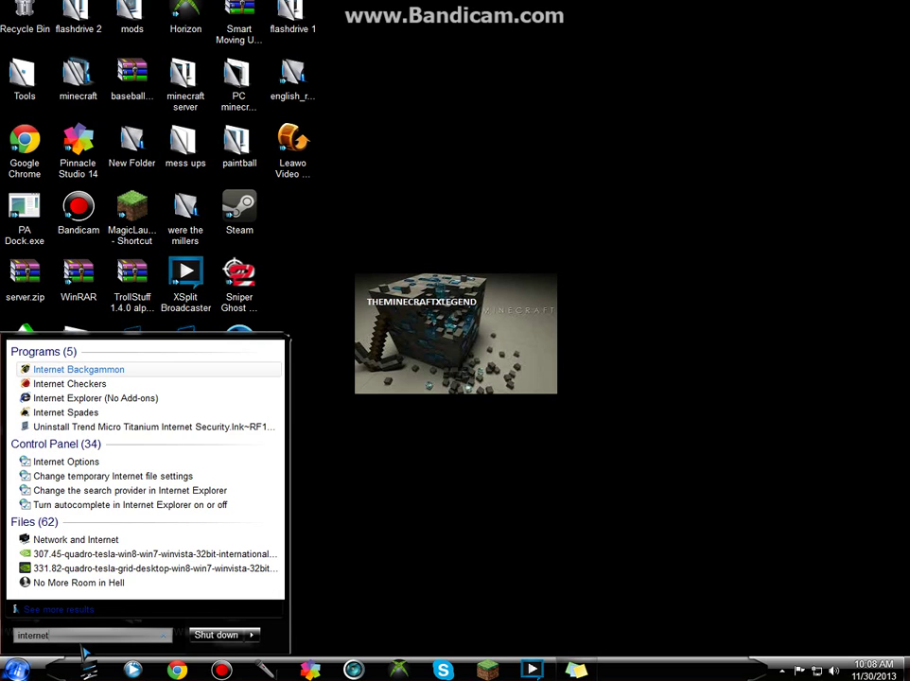
pyautogui.write(' e')
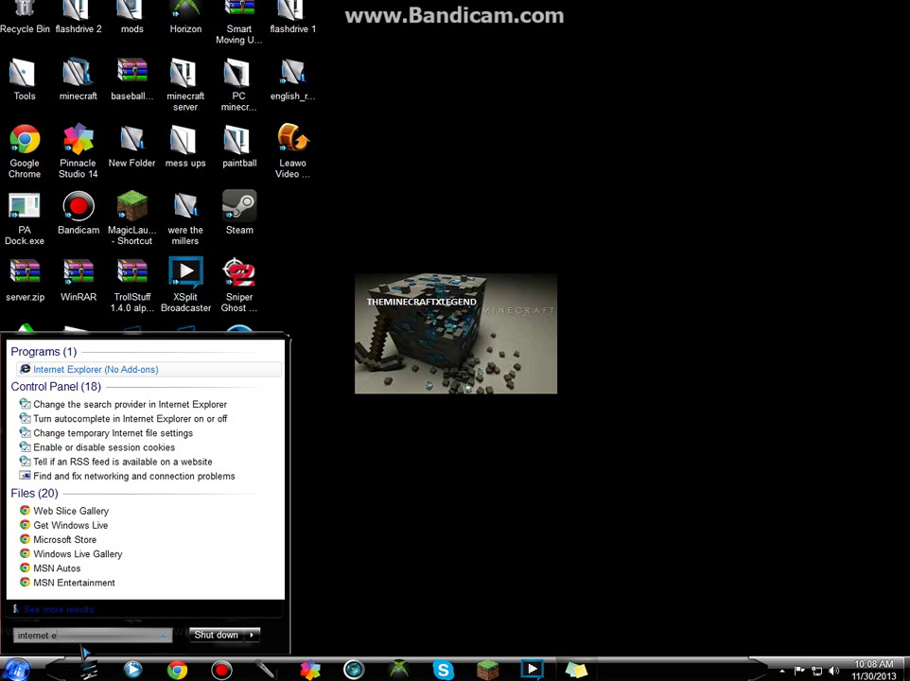
pyautogui.click(61, 371)
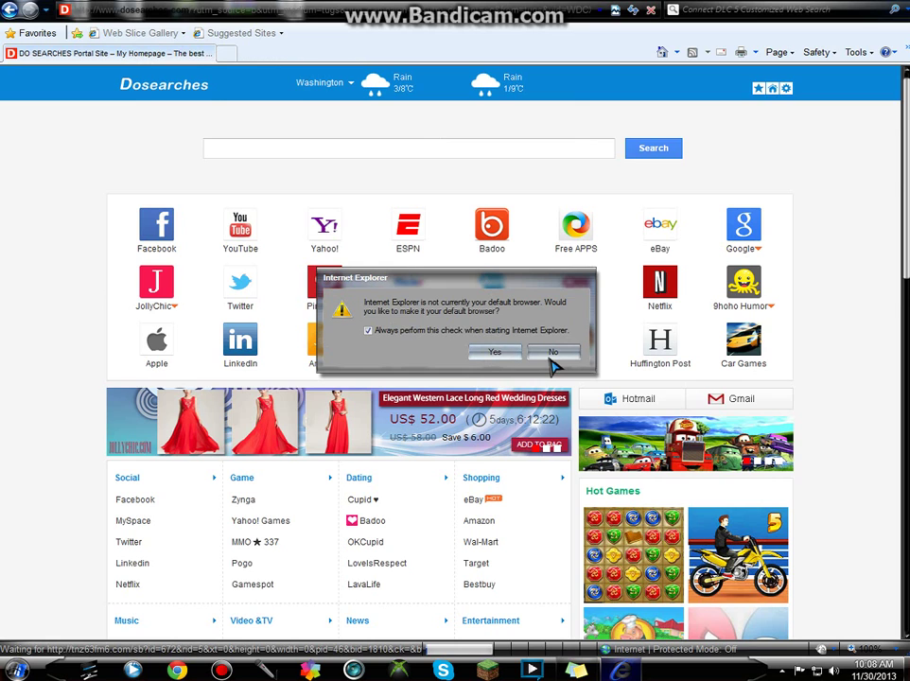
# - Decline the default-browser prompt and look over Internet Explorer's toolbar and Tools list
pyautogui.click(554, 353)
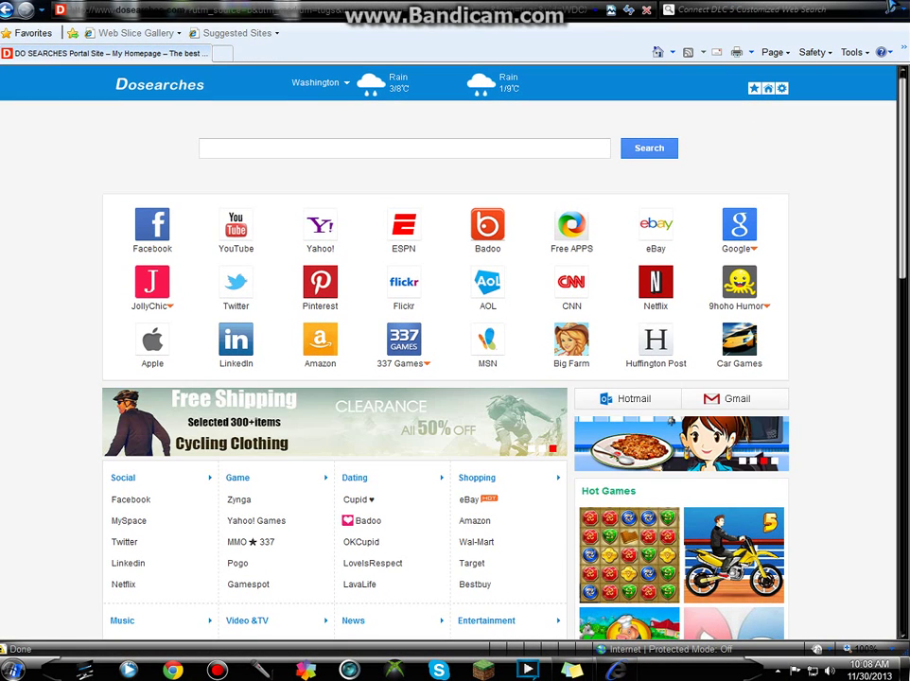
pyautogui.click(865, 12)
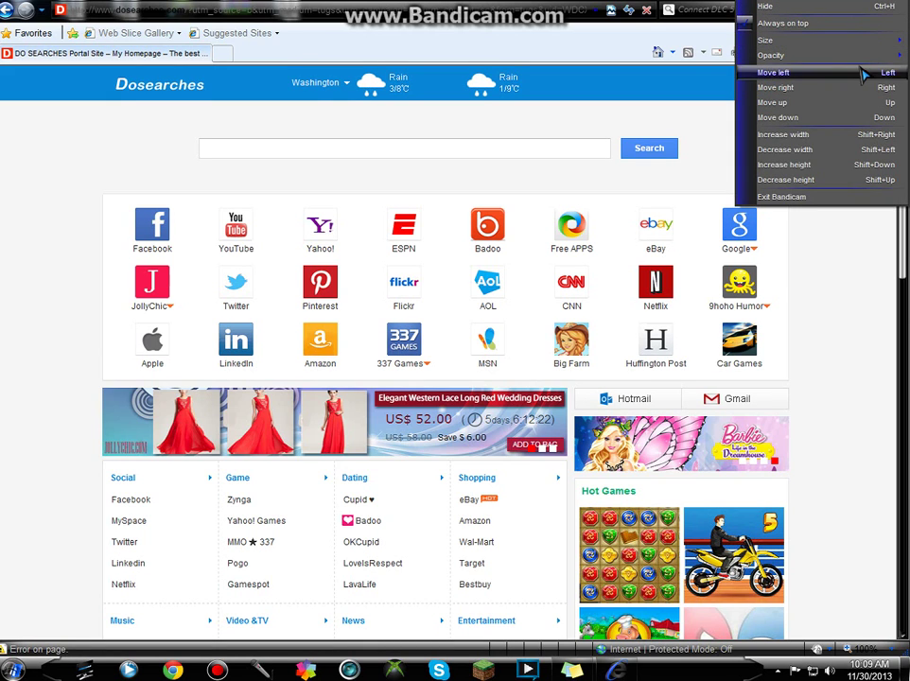
pyautogui.moveTo(814, 40)
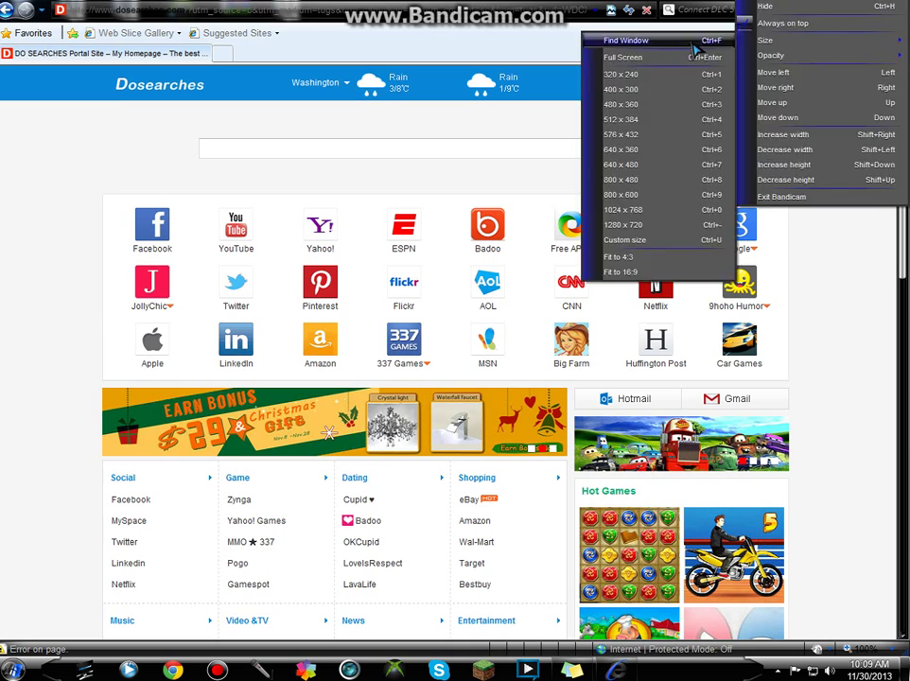
pyautogui.click(709, 40)
pyautogui.click(711, 12)
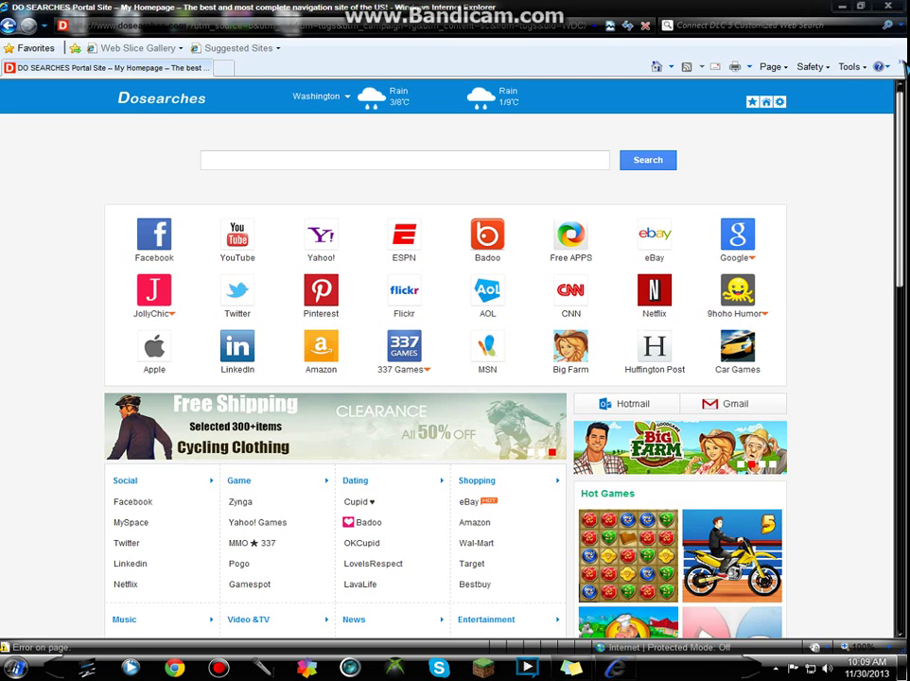
pyautogui.click(854, 67)
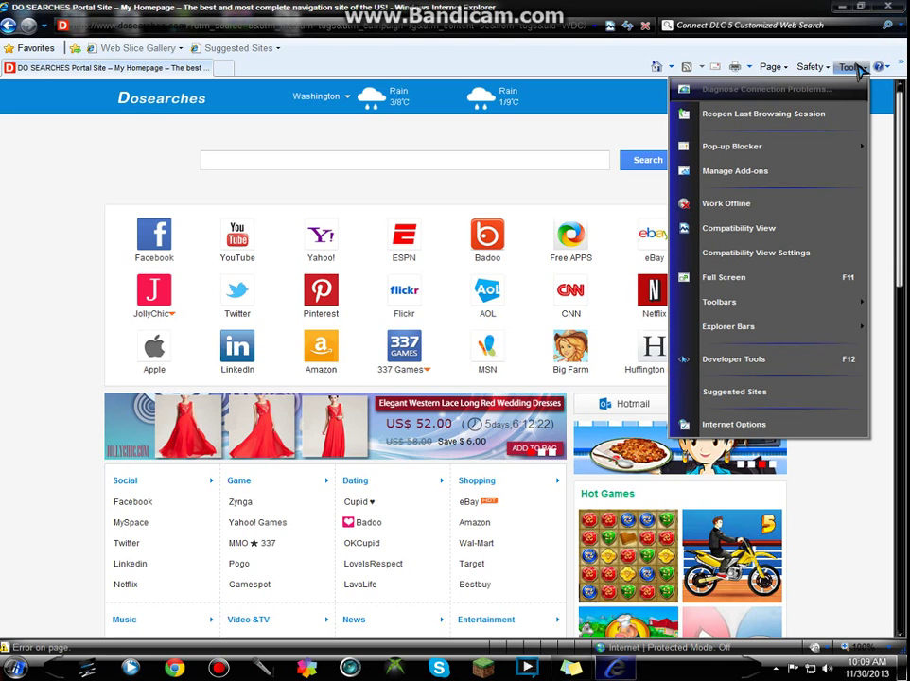
pyautogui.click(40, 283)
# - Scroll through the Dosearches page, then close Internet Explorer
pyautogui.scroll(-3, 67, 231)
pyautogui.scroll(-10, 66, 232)
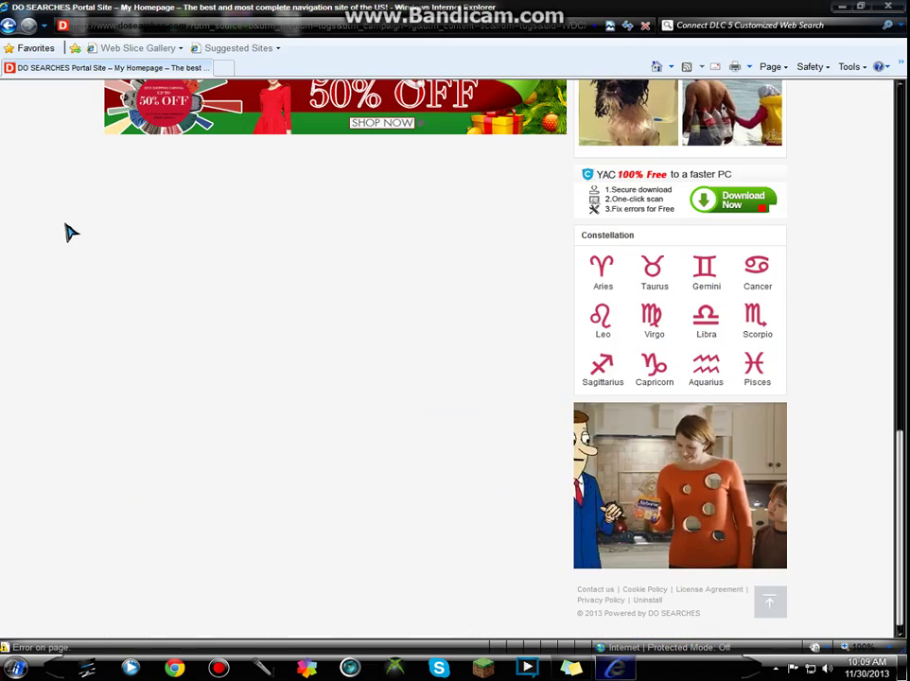
pyautogui.scroll(2, 711, 464)
pyautogui.scroll(5, 711, 463)
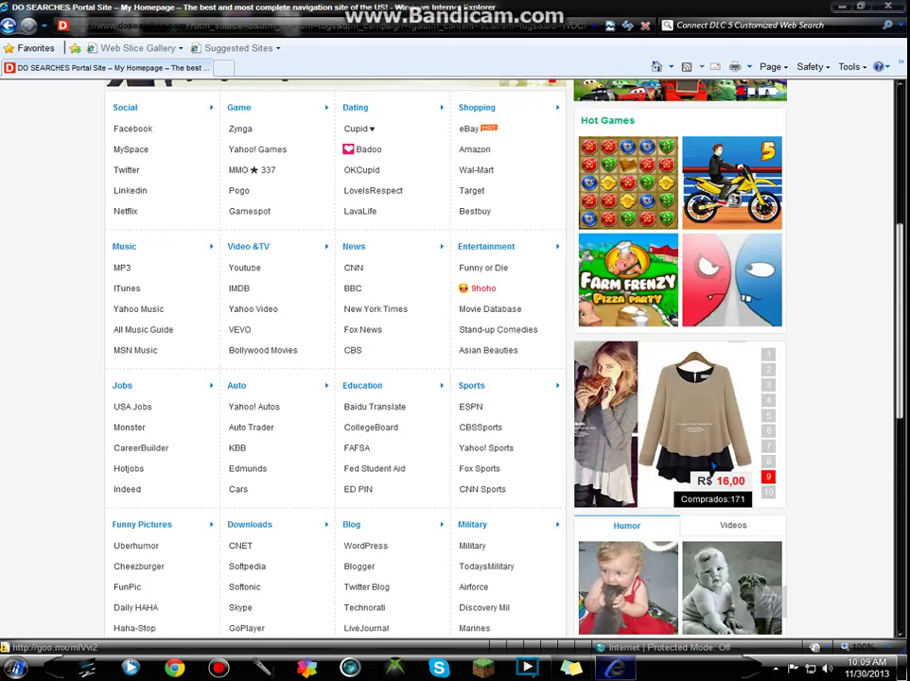
pyautogui.scroll(4, 711, 463)
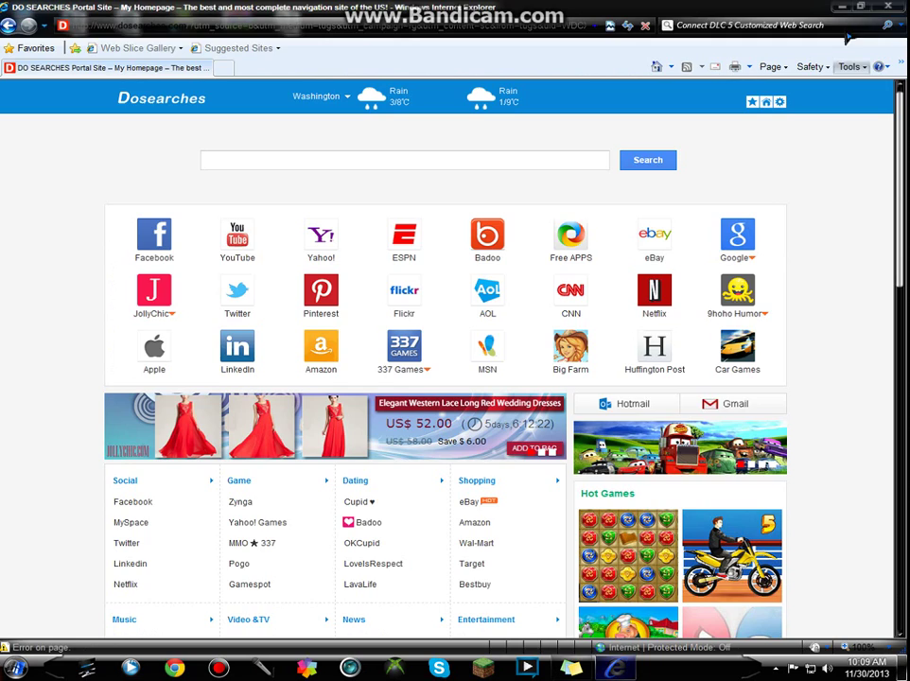
pyautogui.click(888, 7)
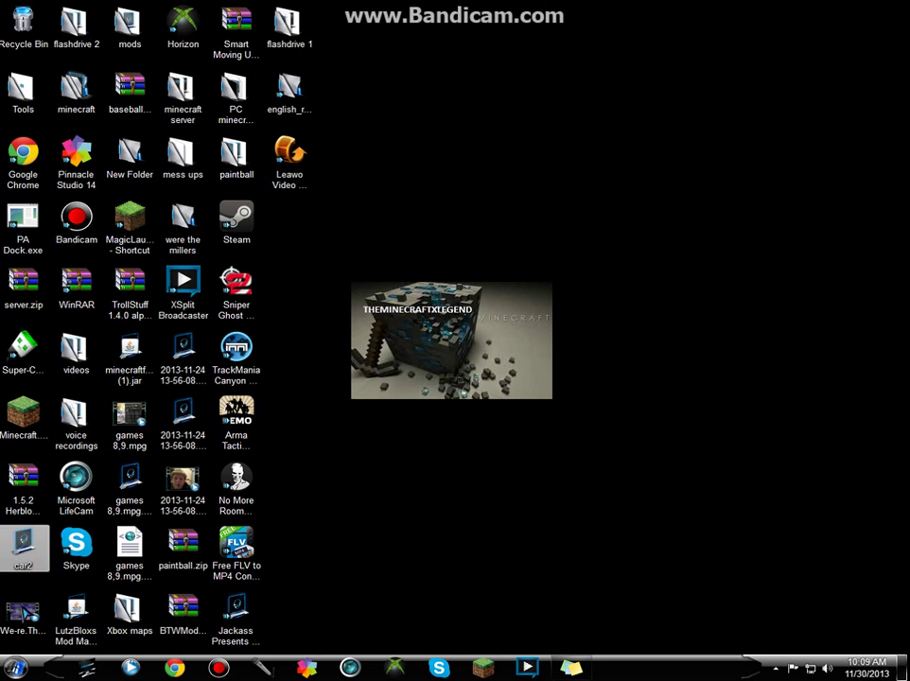
pyautogui.click(15, 667)
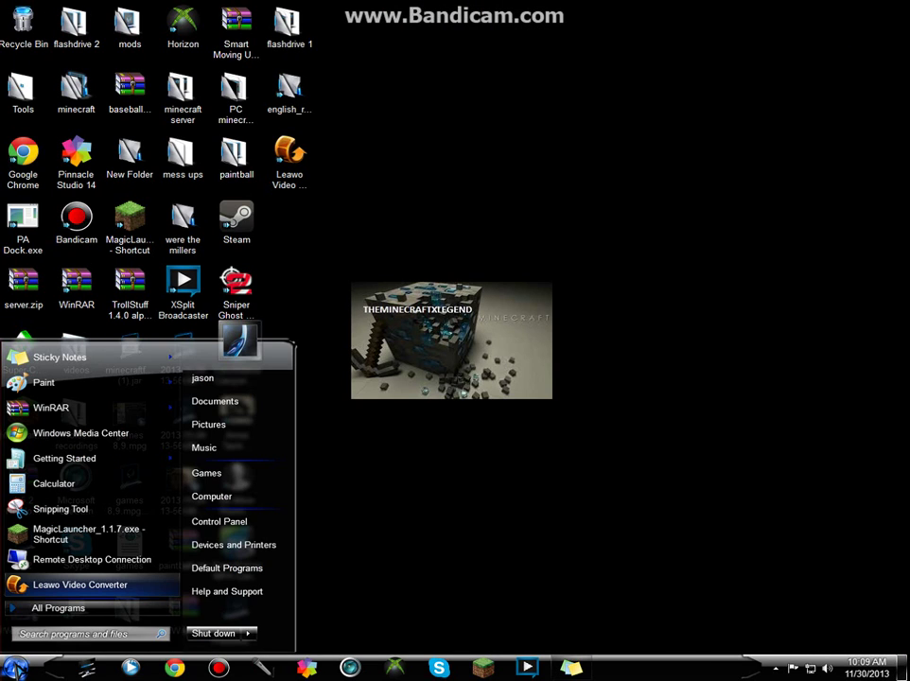
# - Drag Internet Explorer (No Add-ons) from Start search 'internet ex' onto the desktop and open its properties
pyautogui.write('inte')
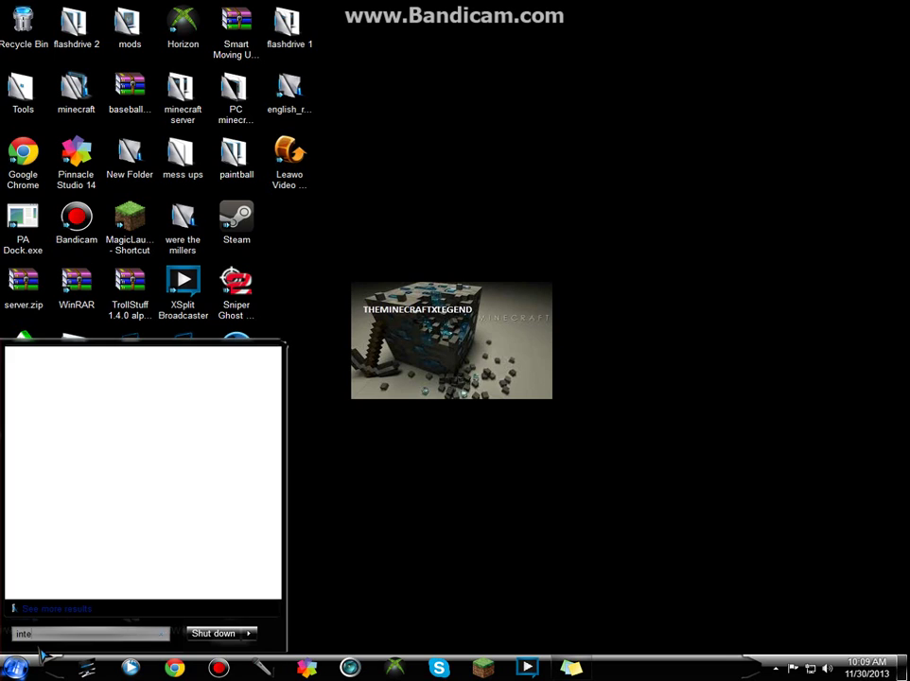
pyautogui.write('rnet ex')
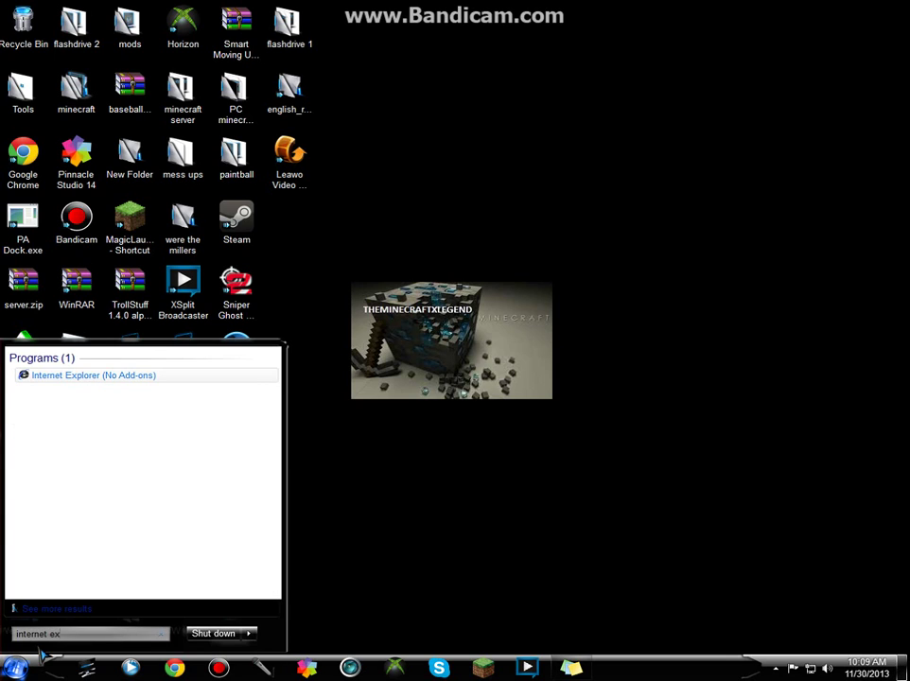
pyautogui.write('l')
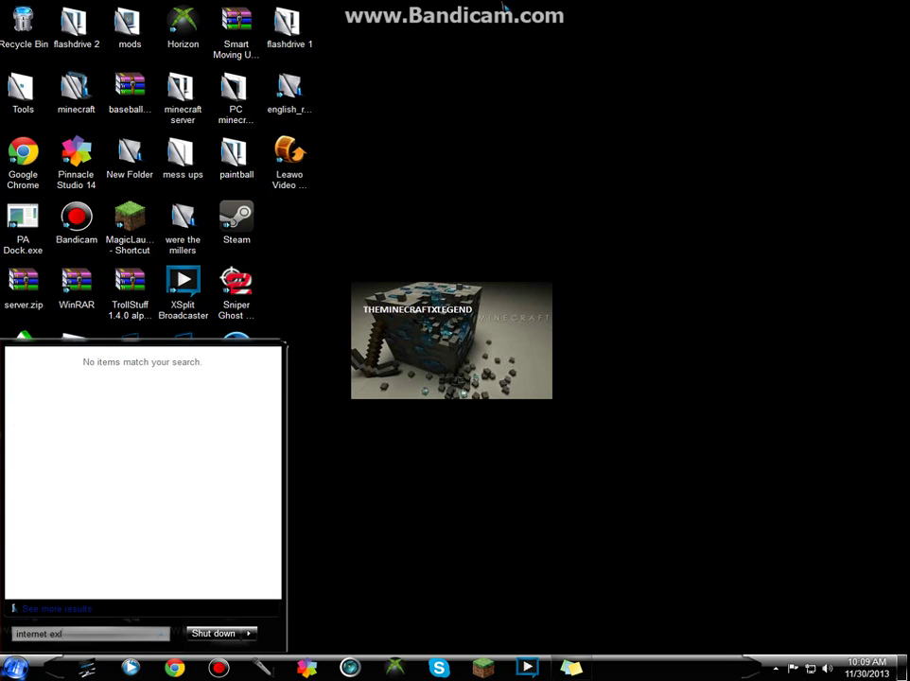
pyautogui.press('BackSpace')
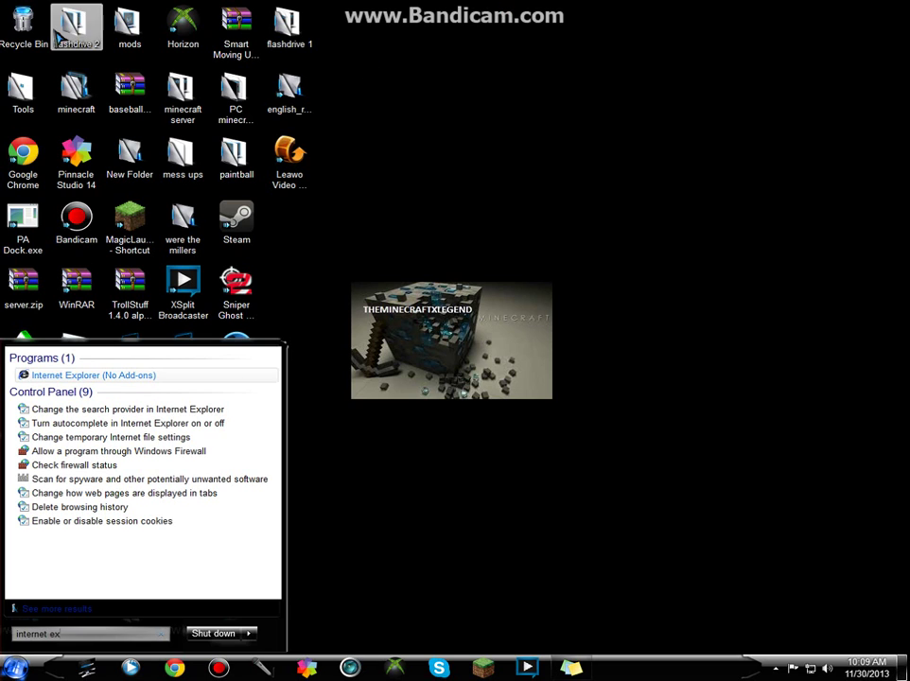
pyautogui.moveTo(94, 375); pyautogui.dragTo(463, 335)
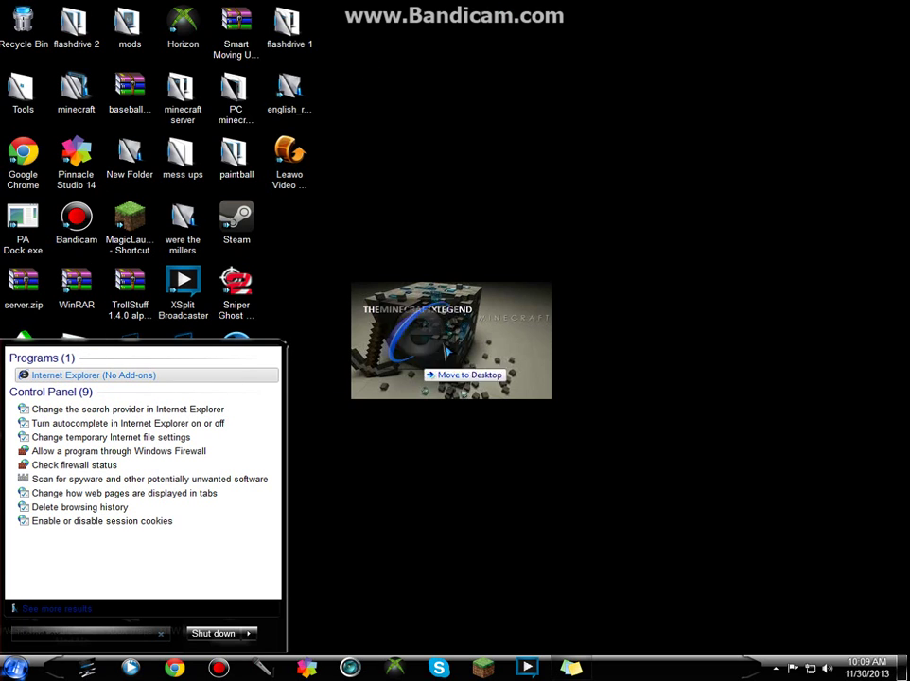
pyautogui.rightClick(459, 304)
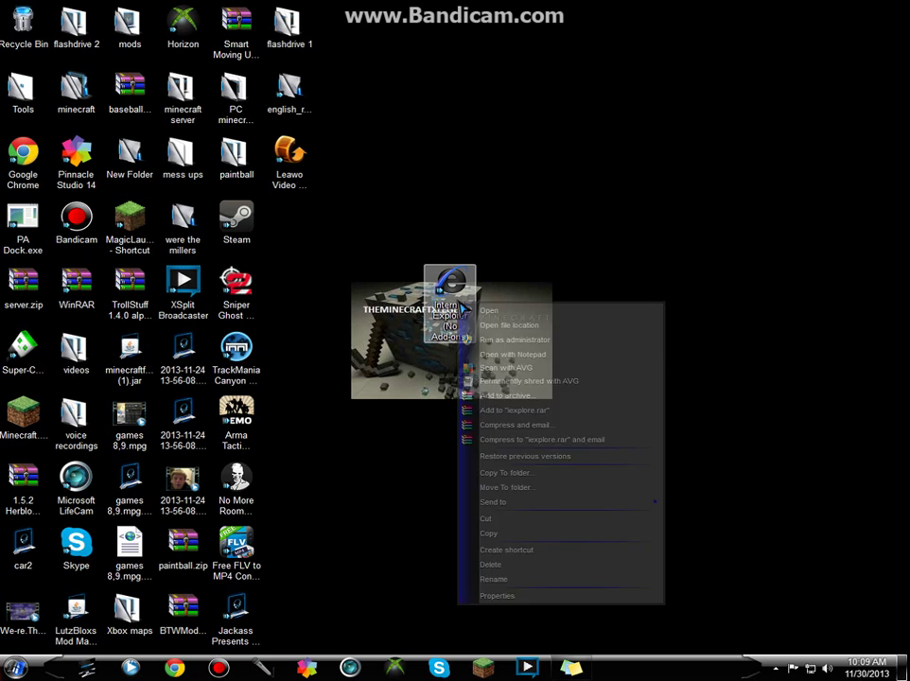
pyautogui.click(535, 596)
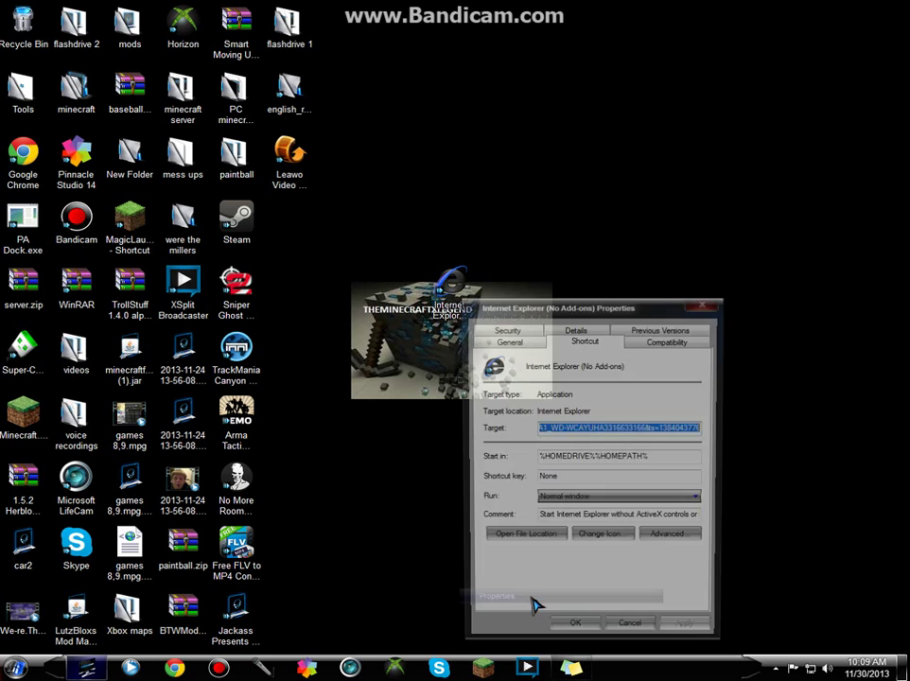
# - Step through the IE shortcut's Target to locate the Dosearches hijack URL
pyautogui.click(707, 428)
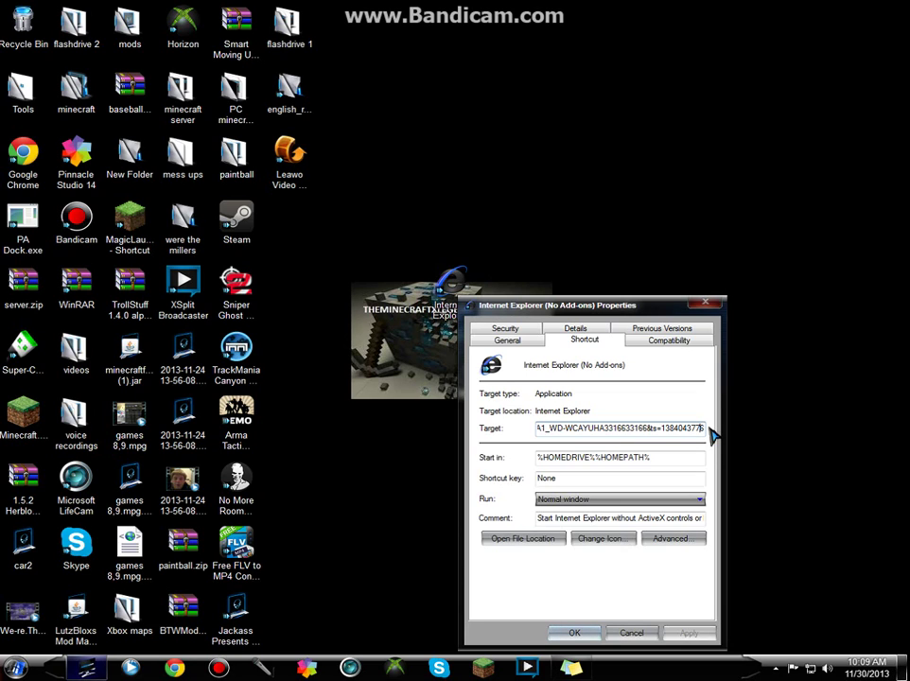
pyautogui.press('Left')
pyautogui.press('Left')
pyautogui.press('Left')
pyautogui.press('Left')
pyautogui.press('Left')
pyautogui.press('Left')
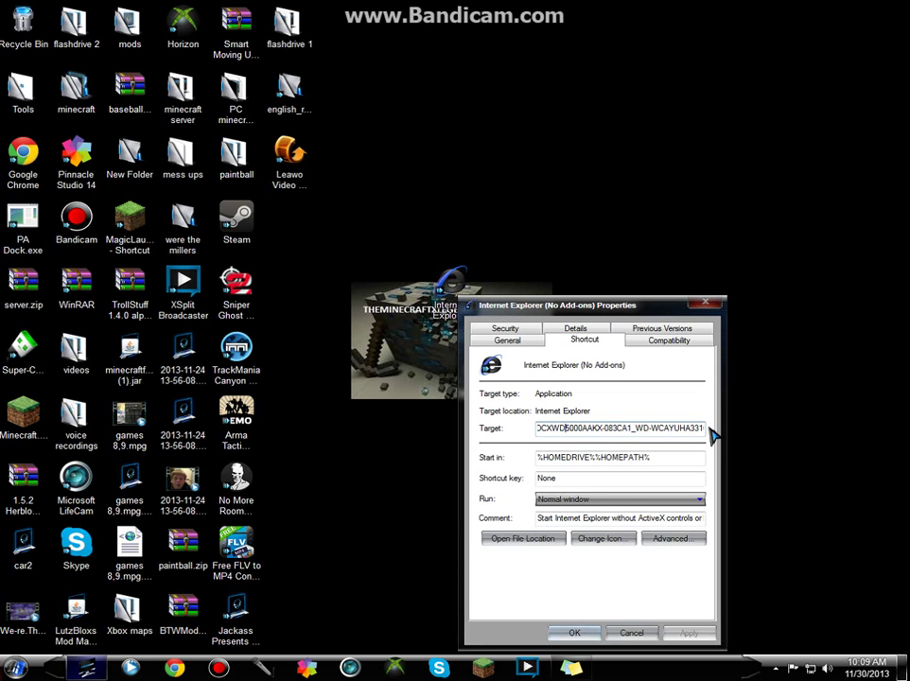
pyautogui.press('Left')
pyautogui.press('Left')
pyautogui.press('Left')
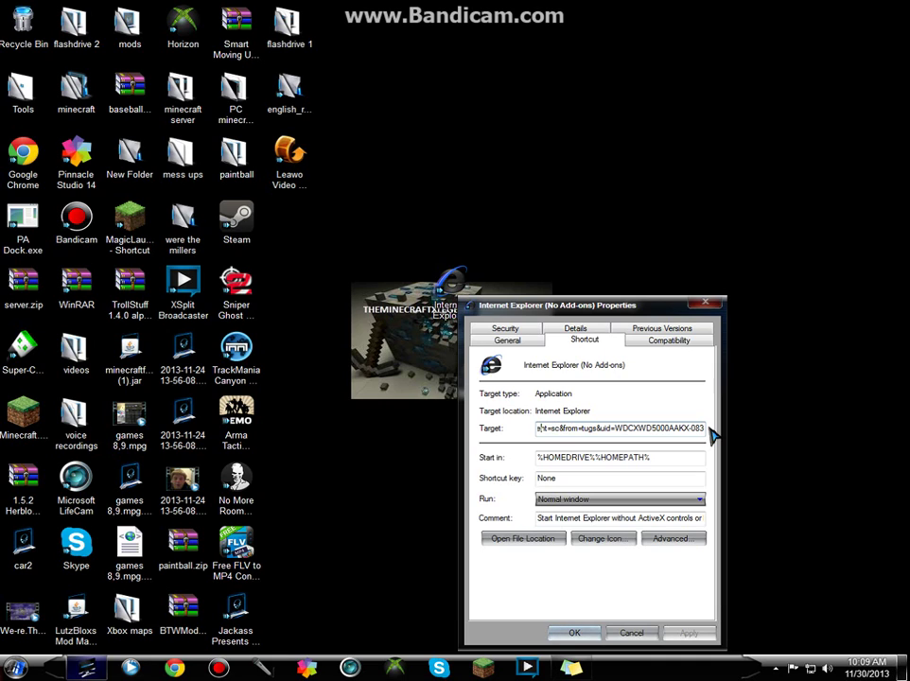
pyautogui.press('Left')
pyautogui.press('Left')
pyautogui.press('Left')
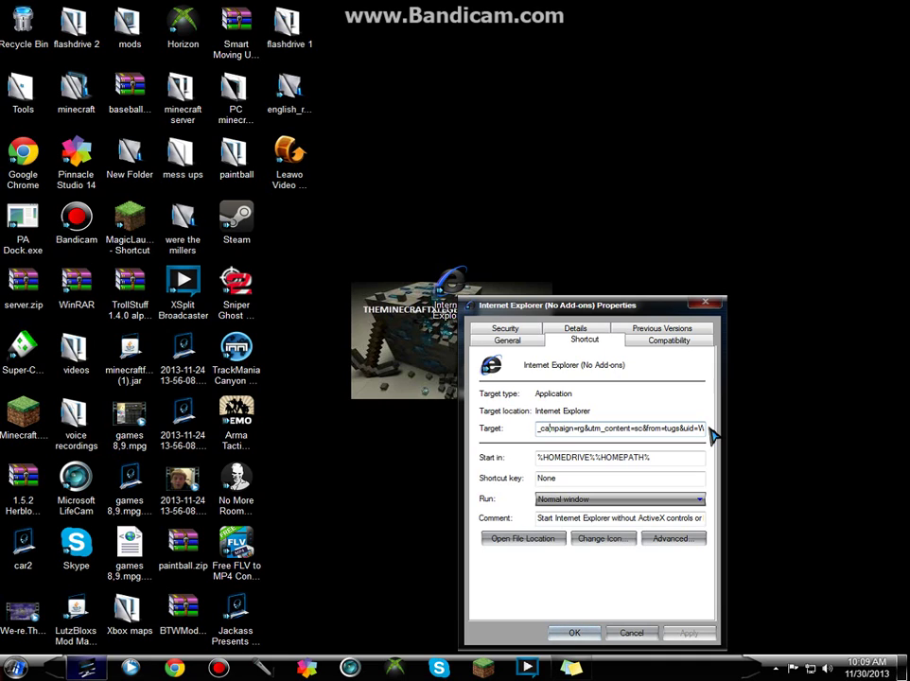
pyautogui.press('Left')
pyautogui.press('Left')
pyautogui.press('Left')
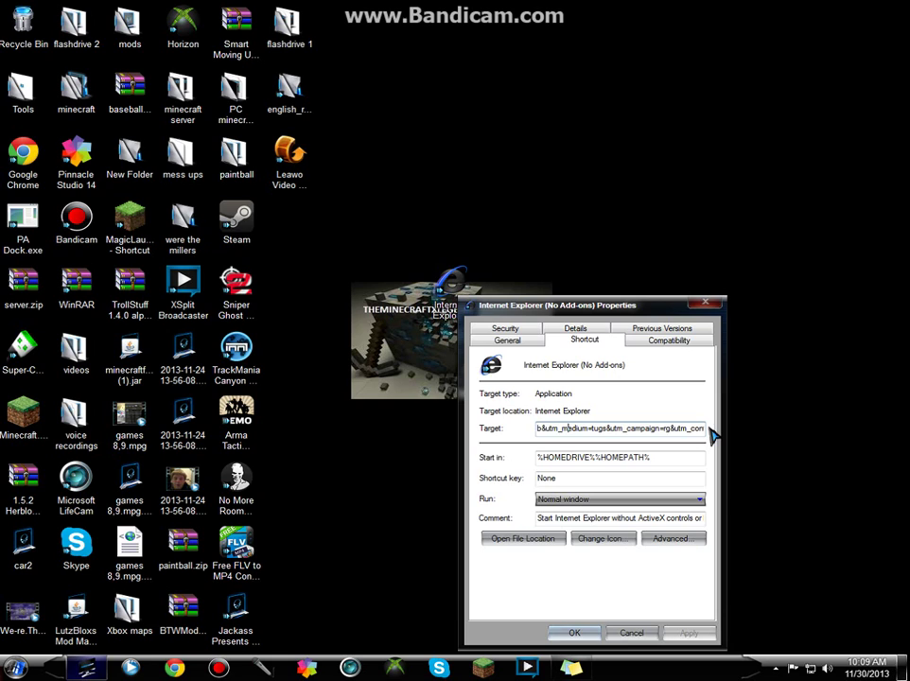
pyautogui.press('Left')
pyautogui.press('Left')
pyautogui.press('Left')
pyautogui.press('Left')
pyautogui.press('Left')
pyautogui.press('Left')
pyautogui.press('Left')
pyautogui.press('Left')
pyautogui.press('Left')
pyautogui.press('Left')
pyautogui.press('Left')
pyautogui.press('Left')
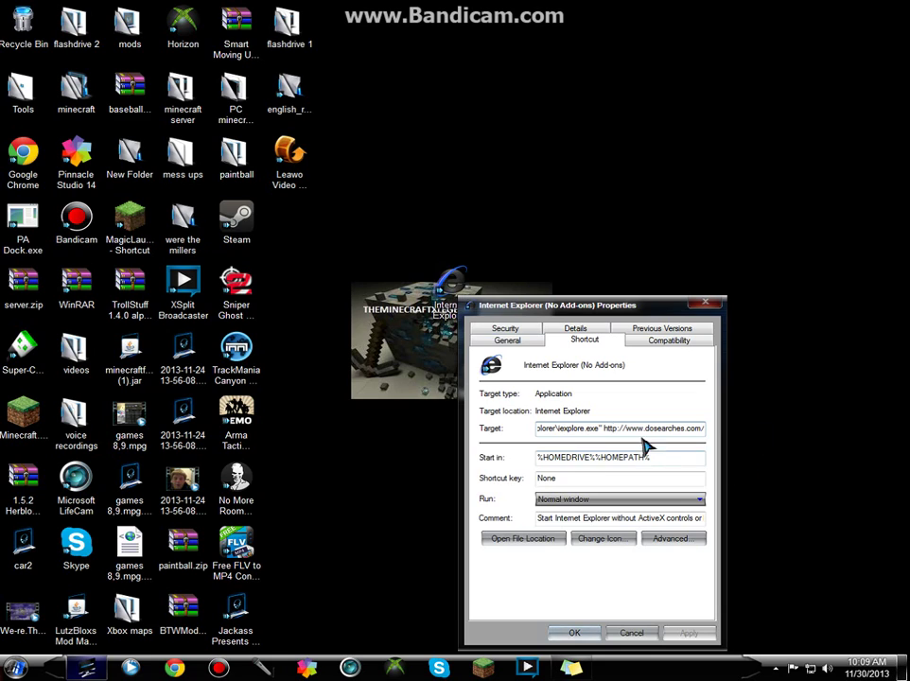
pyautogui.press('Right')
pyautogui.press('Right')
pyautogui.press('Right')
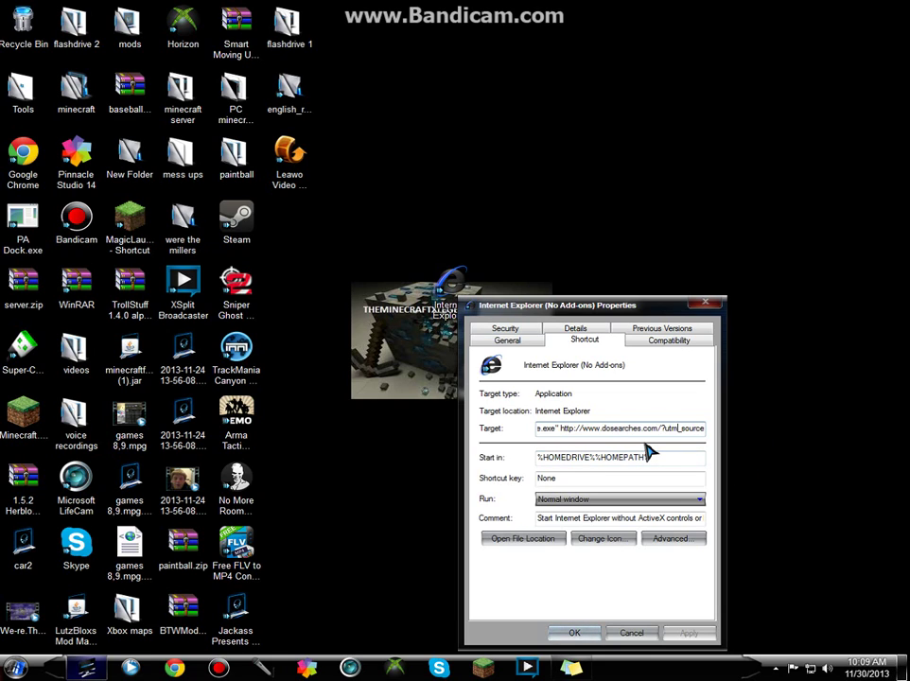
pyautogui.press('Right')
pyautogui.press('Right')
pyautogui.press('Right')
pyautogui.press('Right')
pyautogui.press('Right')
pyautogui.press('Right')
pyautogui.press('Right')
pyautogui.press('Right')
pyautogui.press('Right')
pyautogui.press('Right')
pyautogui.press('Right')
pyautogui.press('Right')
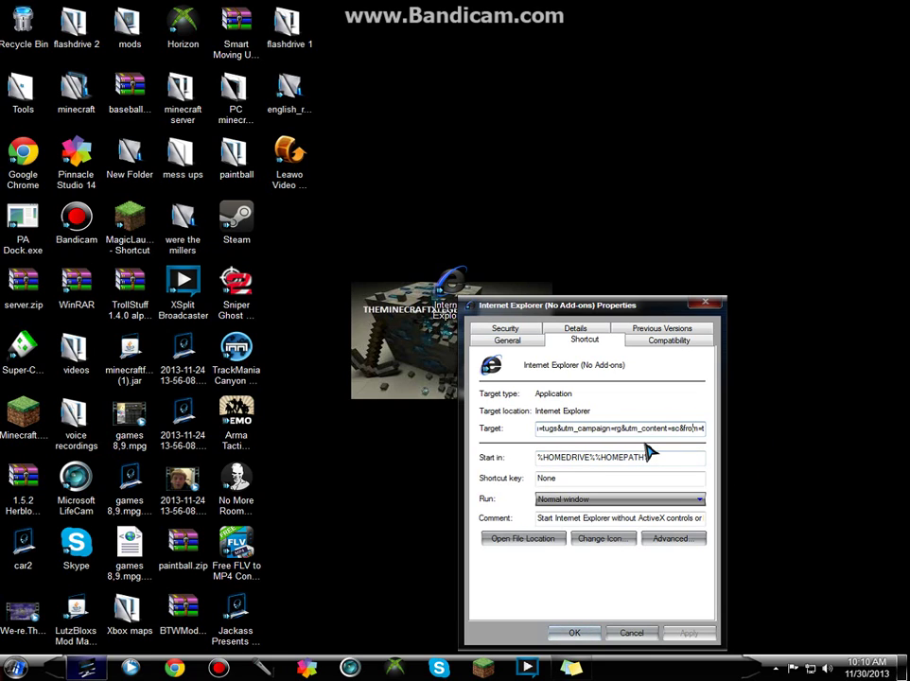
pyautogui.press('Right')
pyautogui.press('Right')
pyautogui.press('Right')
pyautogui.press('Right')
pyautogui.press('Right')
pyautogui.press('Right')
pyautogui.press('Right')
pyautogui.press('Right')
pyautogui.press('Right')
pyautogui.press('Right')
pyautogui.press('Right')
pyautogui.press('Right')
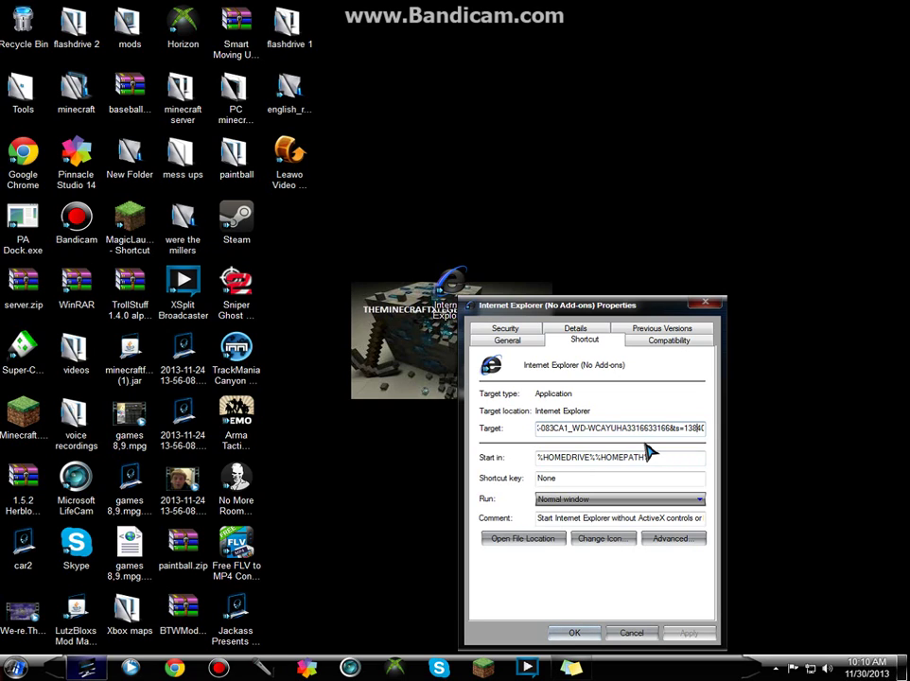
pyautogui.press('Right')
pyautogui.press('Right')
pyautogui.press('Right')
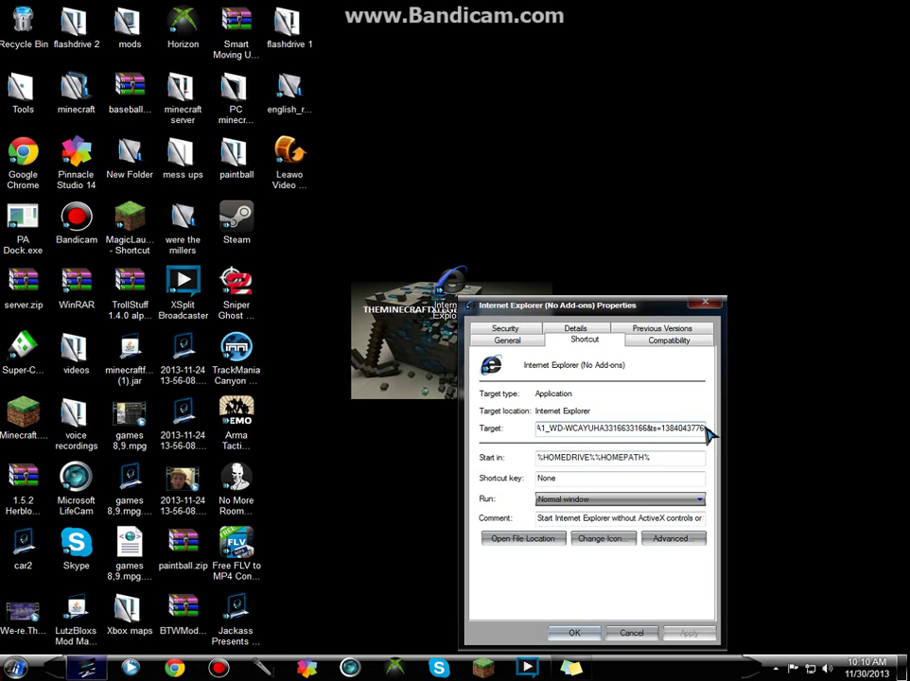
# - Delete the hijack URL after iexplore.exe from the Target, then Apply and OK
pyautogui.moveTo(704, 431); pyautogui.dragTo(700, 455)
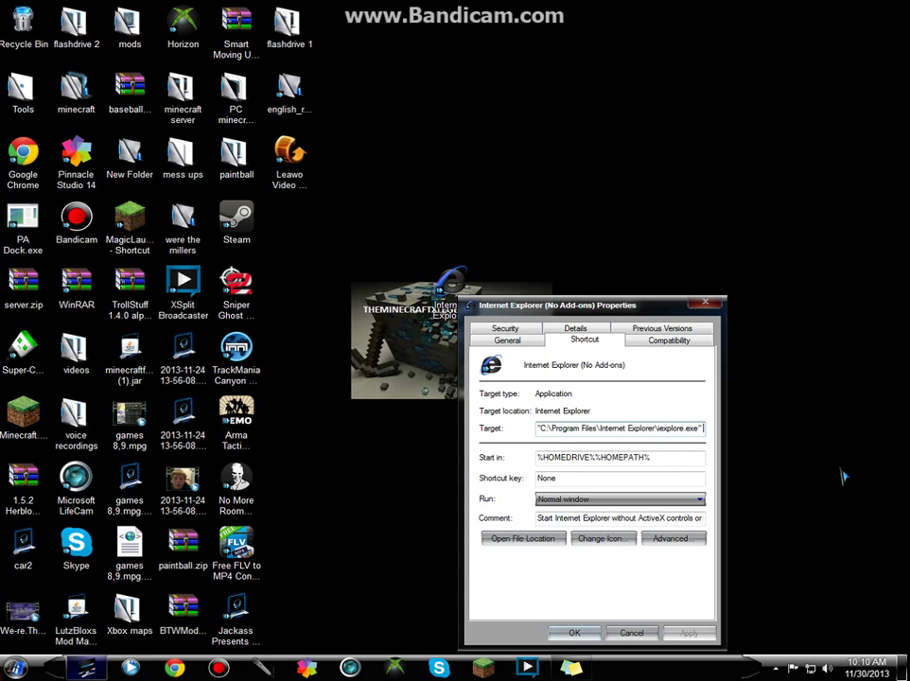
pyautogui.press('BackSpace')
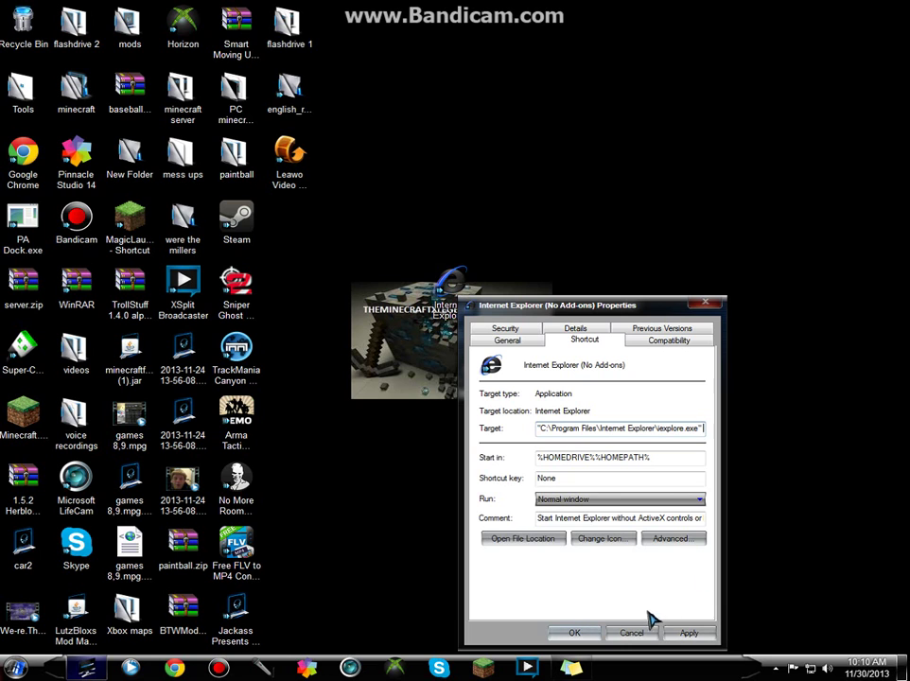
pyautogui.click(695, 632)
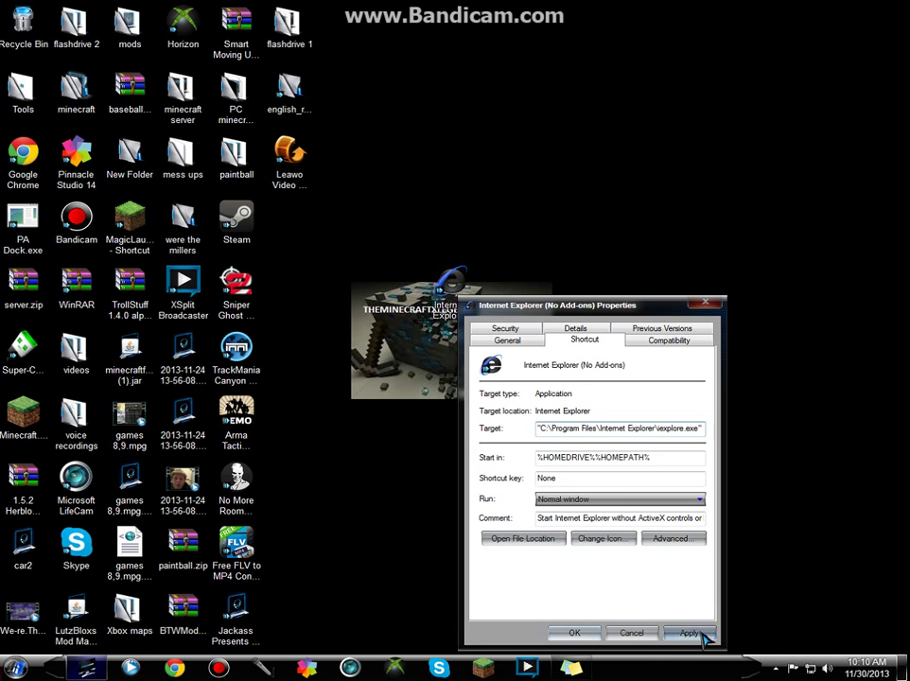
pyautogui.click(573, 632)
# - Launch IE from the desktop shortcut, decline the default-browser prompt, and close it
pyautogui.doubleClick(450, 285)
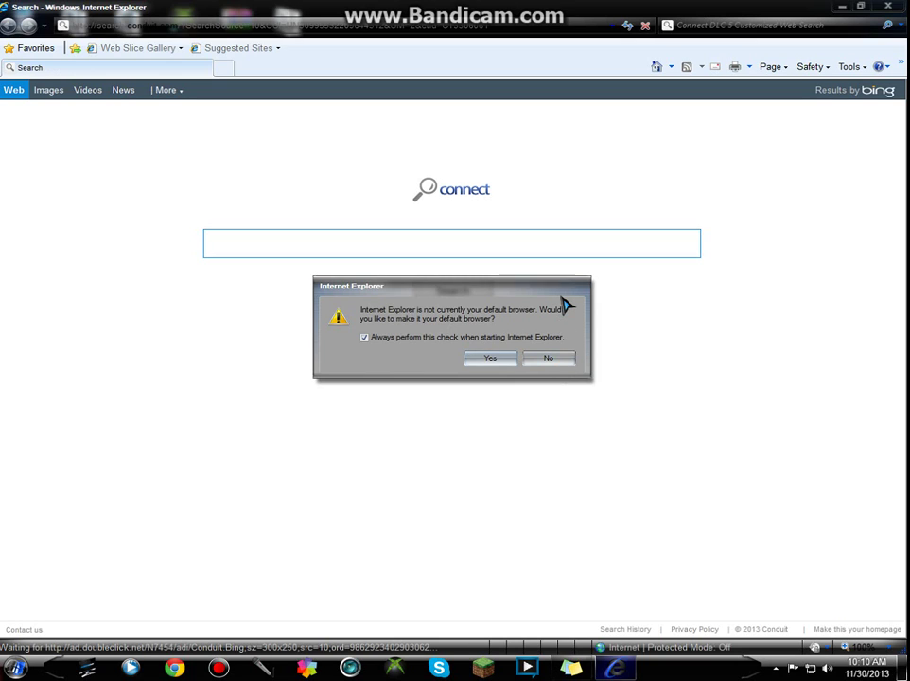
pyautogui.click(545, 360)
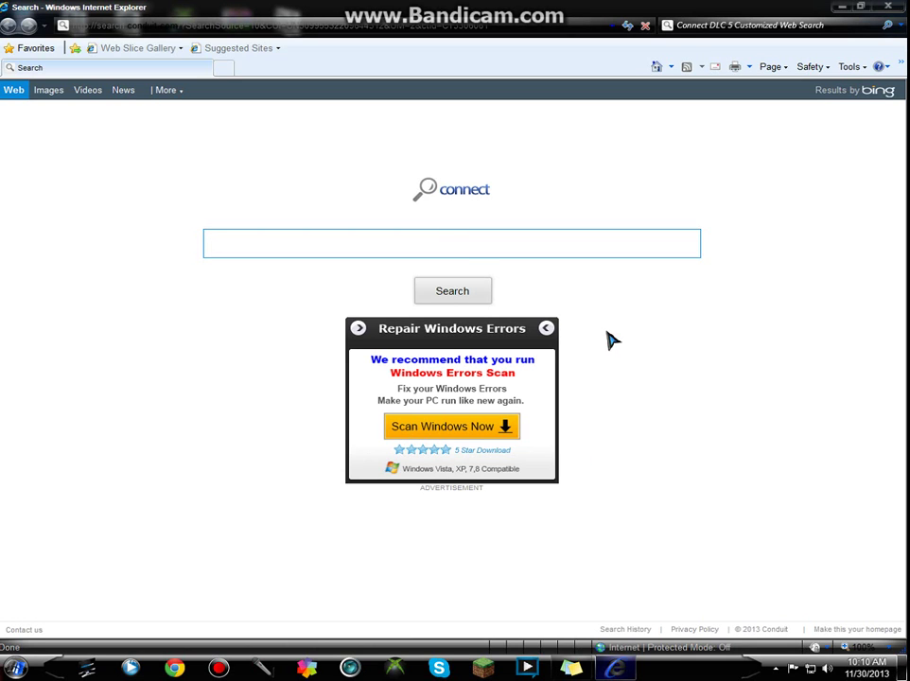
pyautogui.click(882, 8)
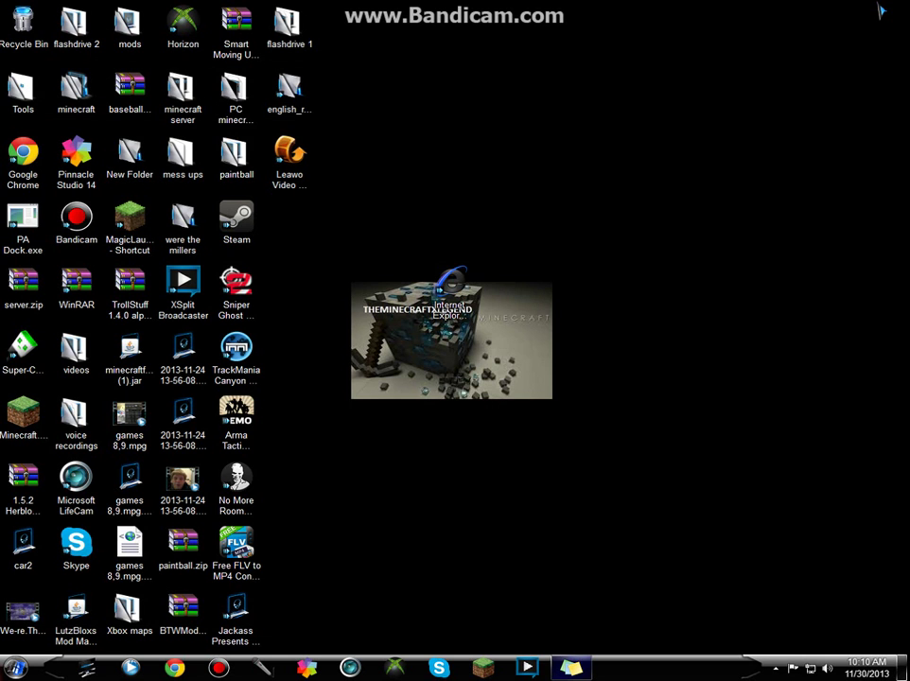
# - Start deleting the IE shortcut, cancel, and review its properties once more
pyautogui.rightClick(466, 294)
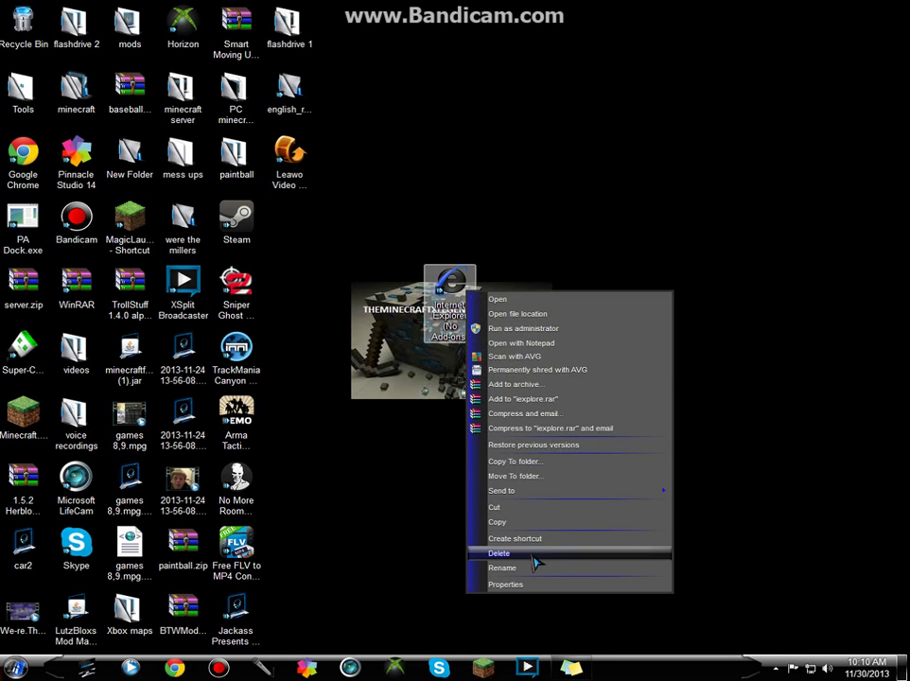
pyautogui.click(525, 552)
pyautogui.click(571, 387)
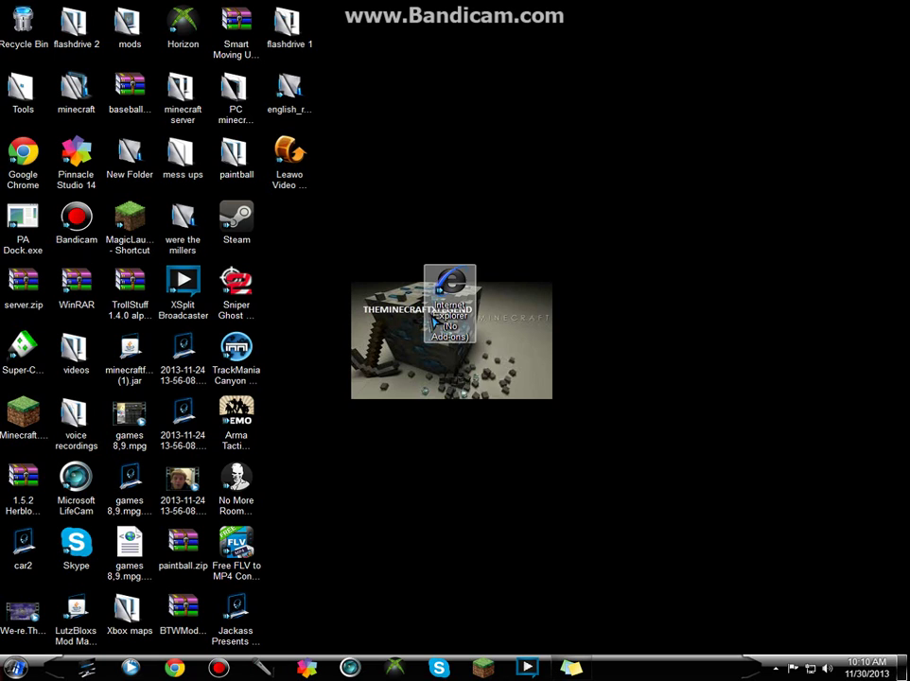
pyautogui.rightClick(461, 300)
pyautogui.click(513, 603)
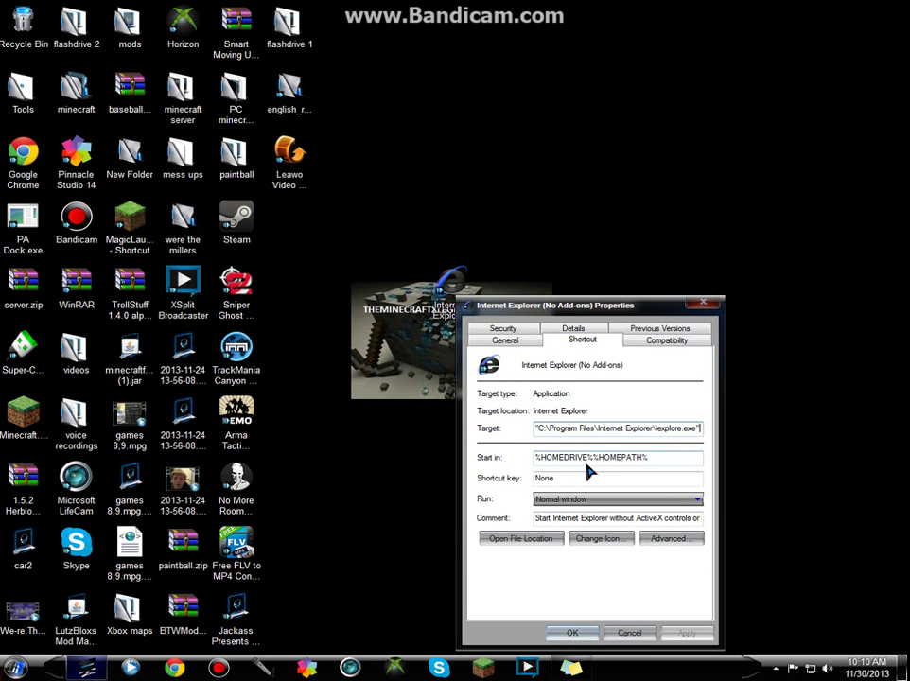
pyautogui.click(572, 632)
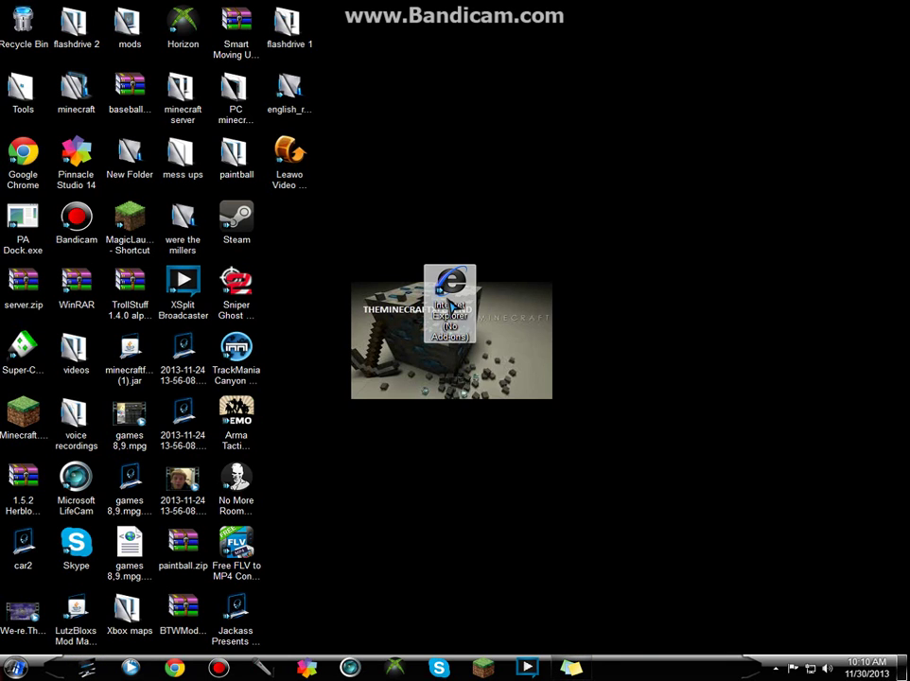
# - Reopen Internet Explorer, decline the default-browser prompt, and show the Tools menu
pyautogui.rightClick(454, 307)
pyautogui.click(466, 308)
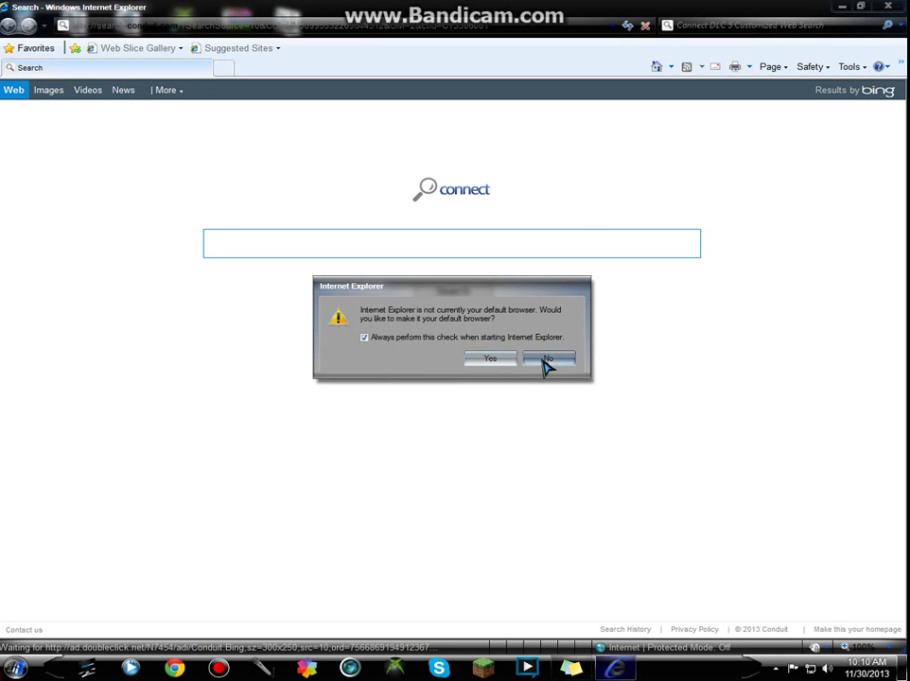
pyautogui.click(547, 359)
pyautogui.click(849, 67)
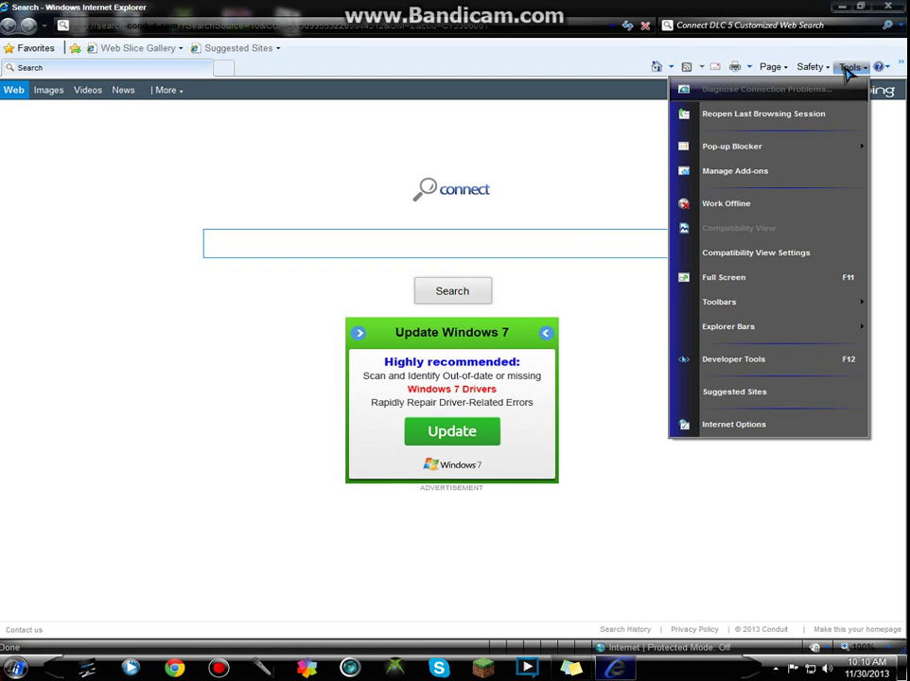
pyautogui.click(774, 427)
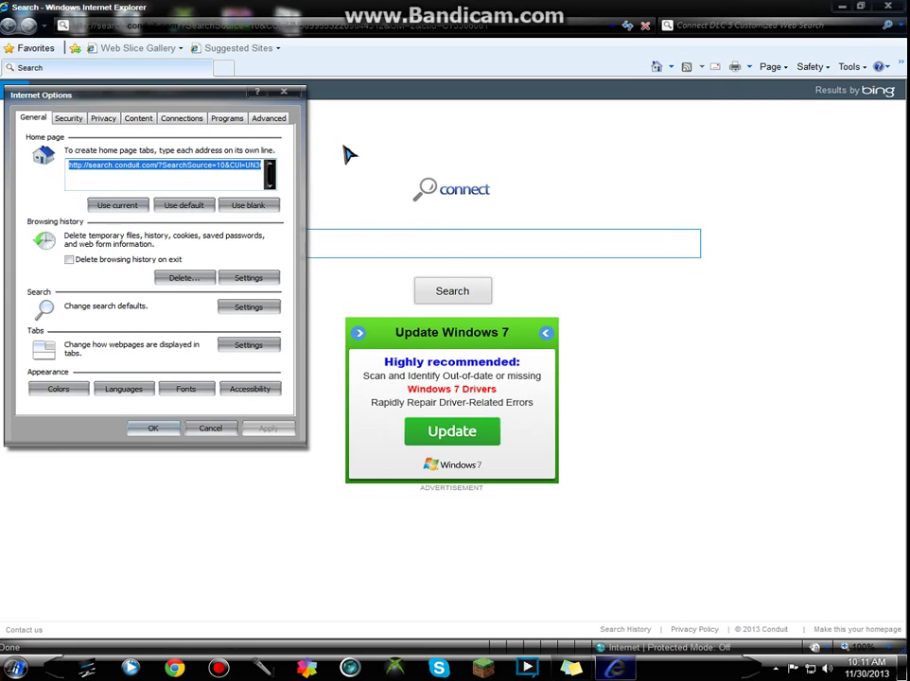
pyautogui.press('BackSpace')
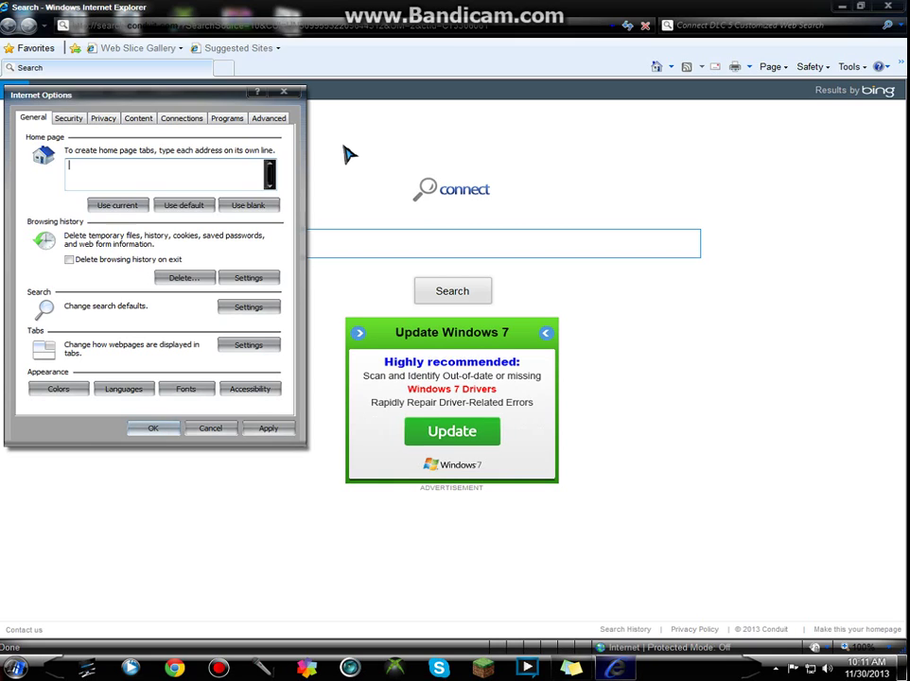
pyautogui.write('ww')
pyautogui.write('goo')
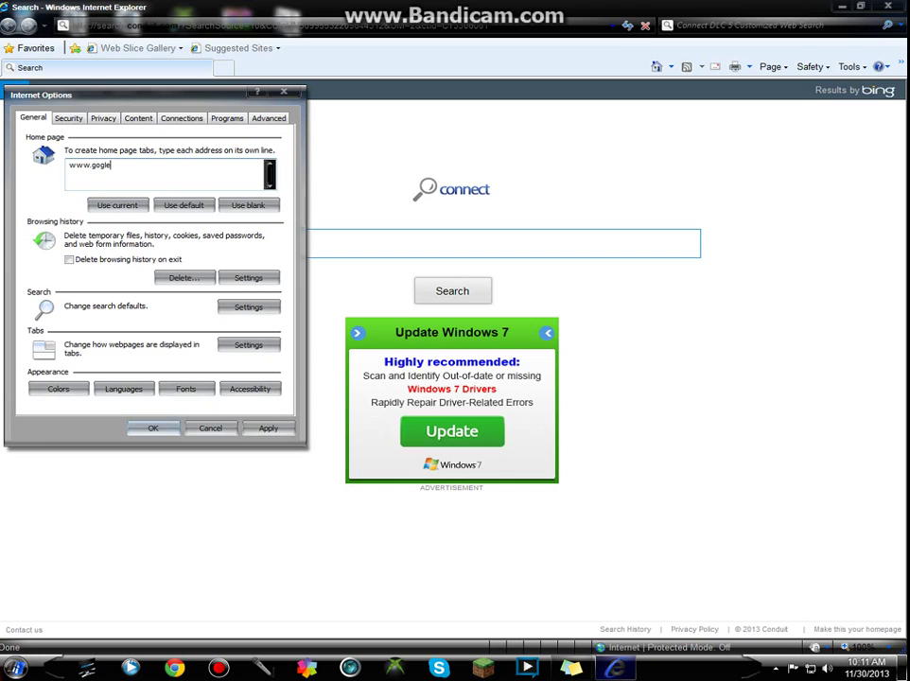
pyautogui.write('og')
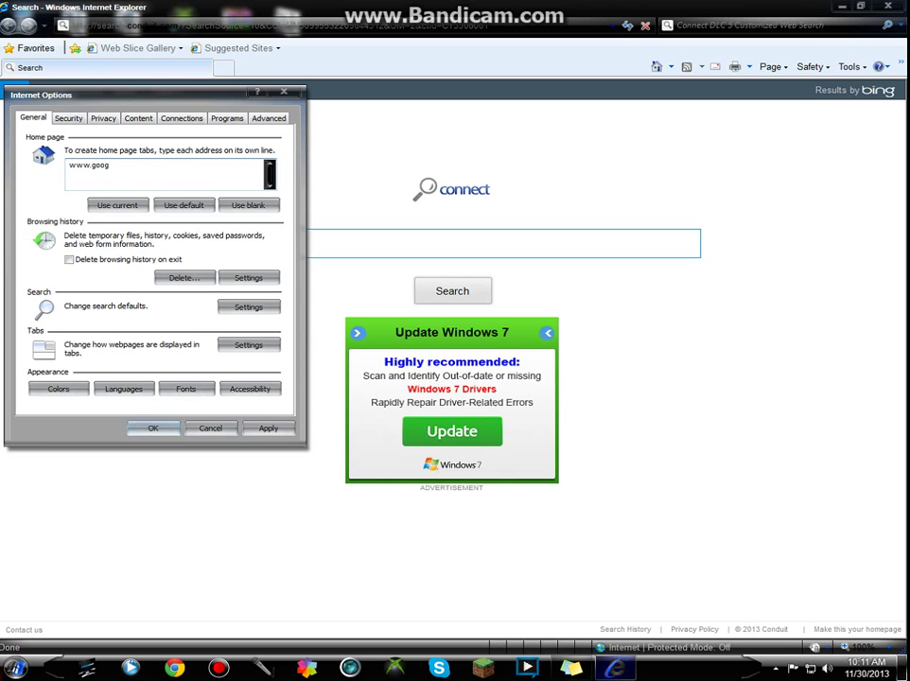
pyautogui.write('le.com')
pyautogui.click(263, 428)
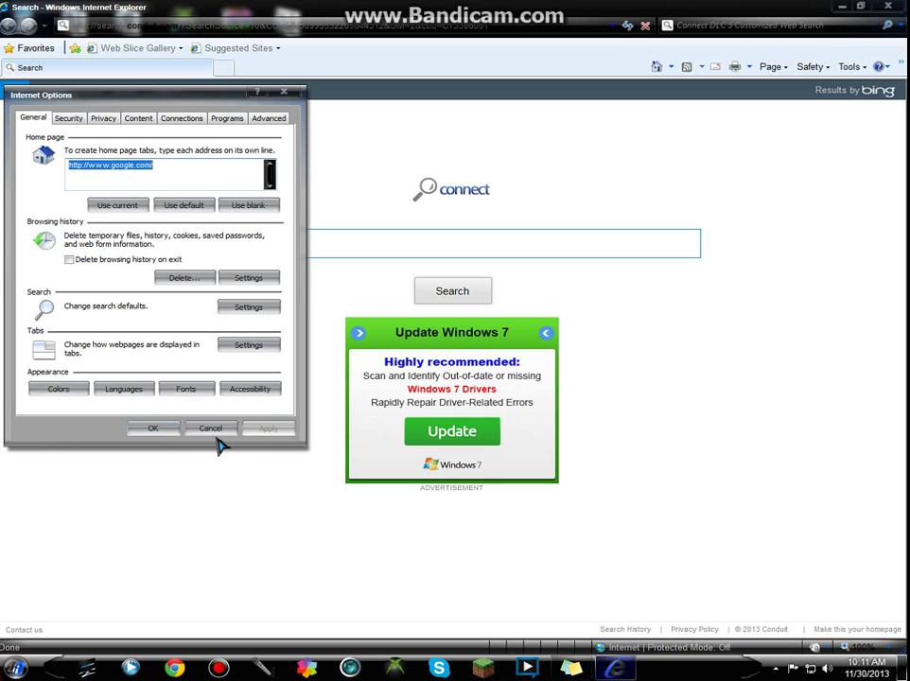
pyautogui.click(156, 428)
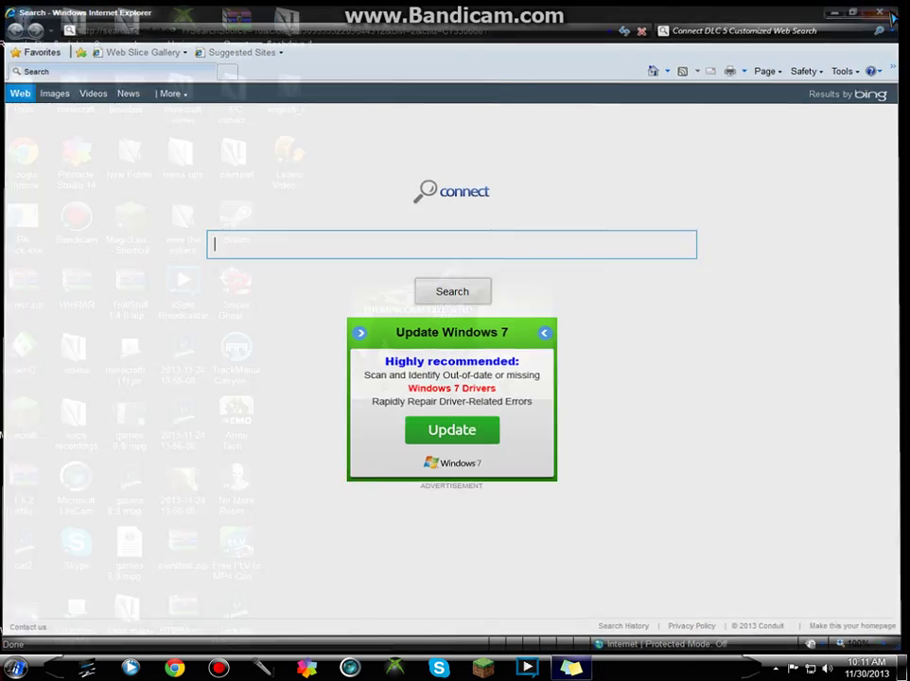
pyautogui.moveTo(445, 283); pyautogui.dragTo(449, 307)
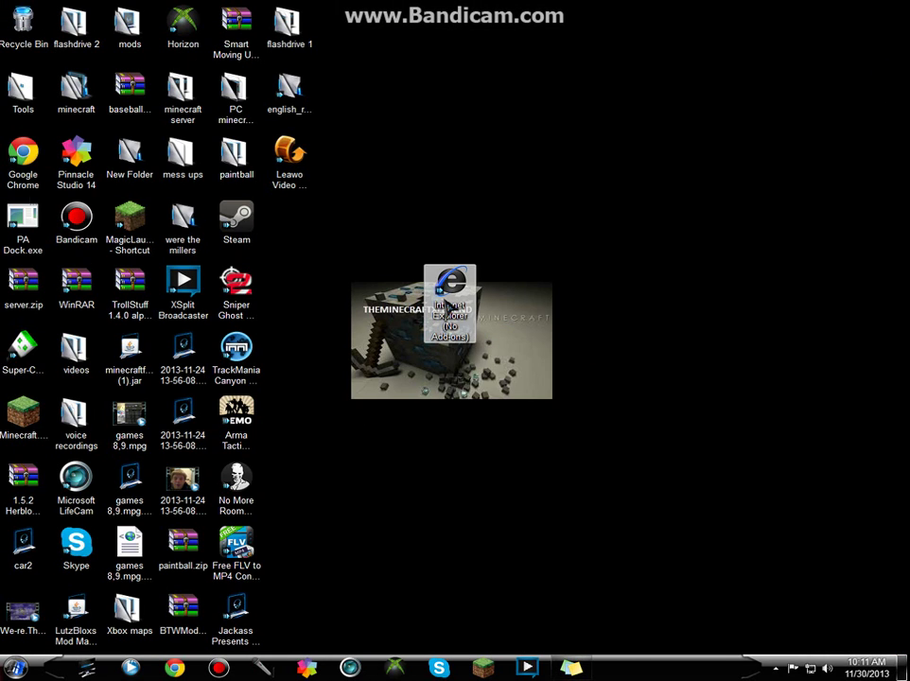
pyautogui.doubleClick(449, 305)
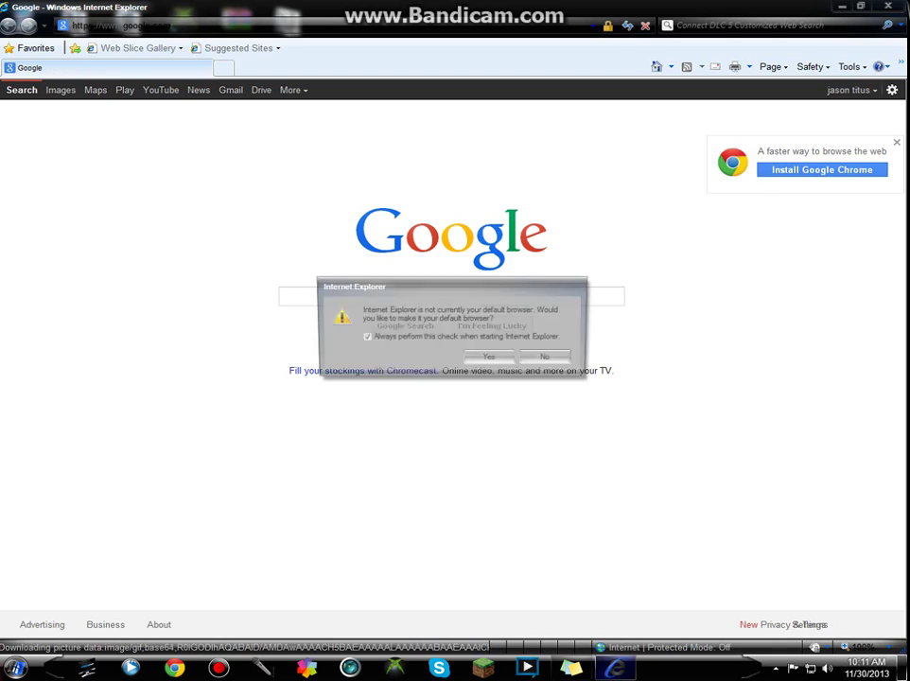
pyautogui.click(538, 361)
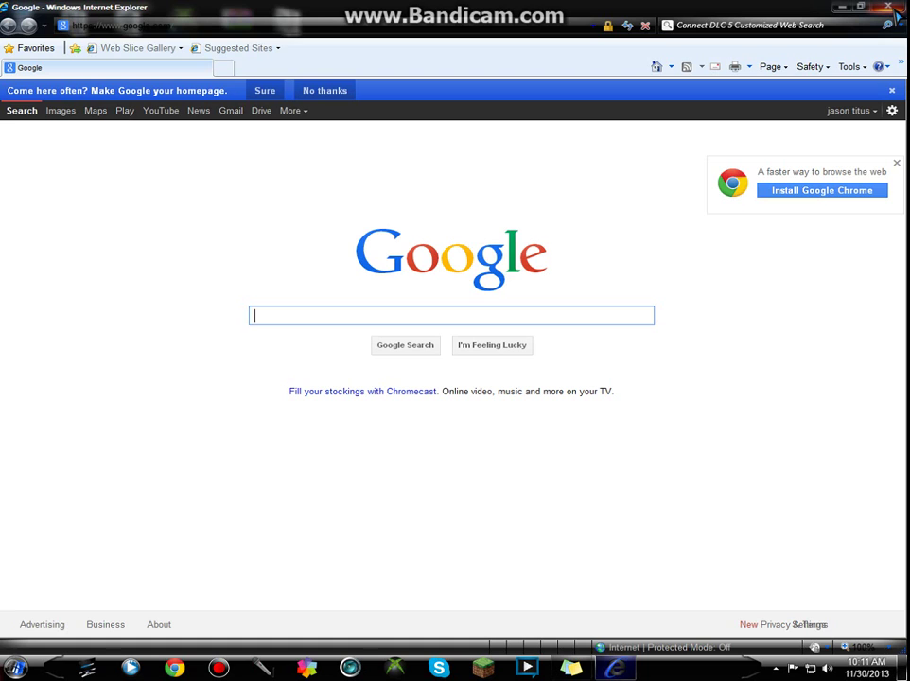
pyautogui.click(889, 8)
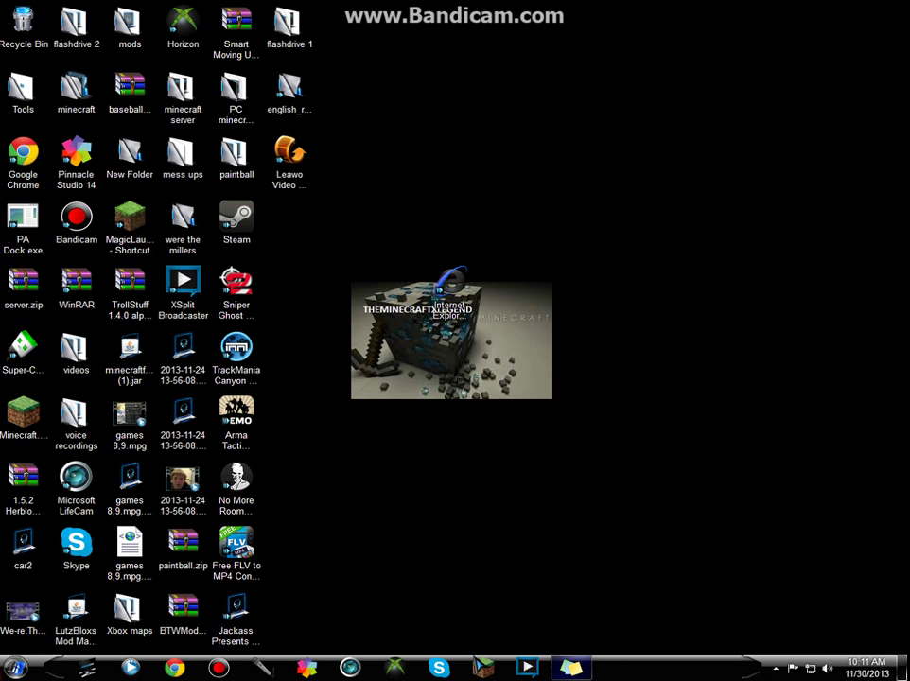
pyautogui.click(776, 669)
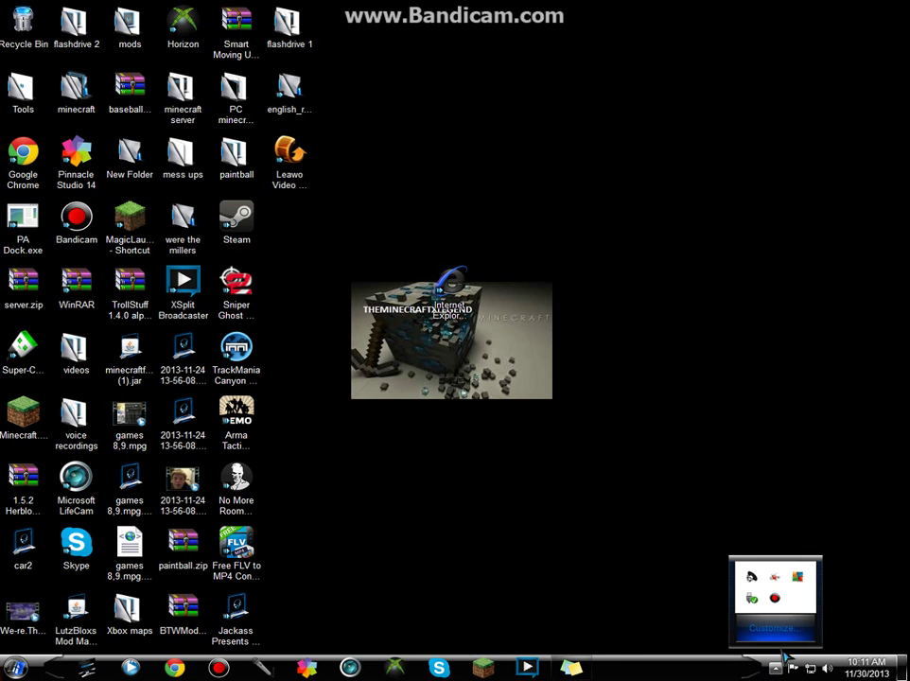
pyautogui.click(775, 600)
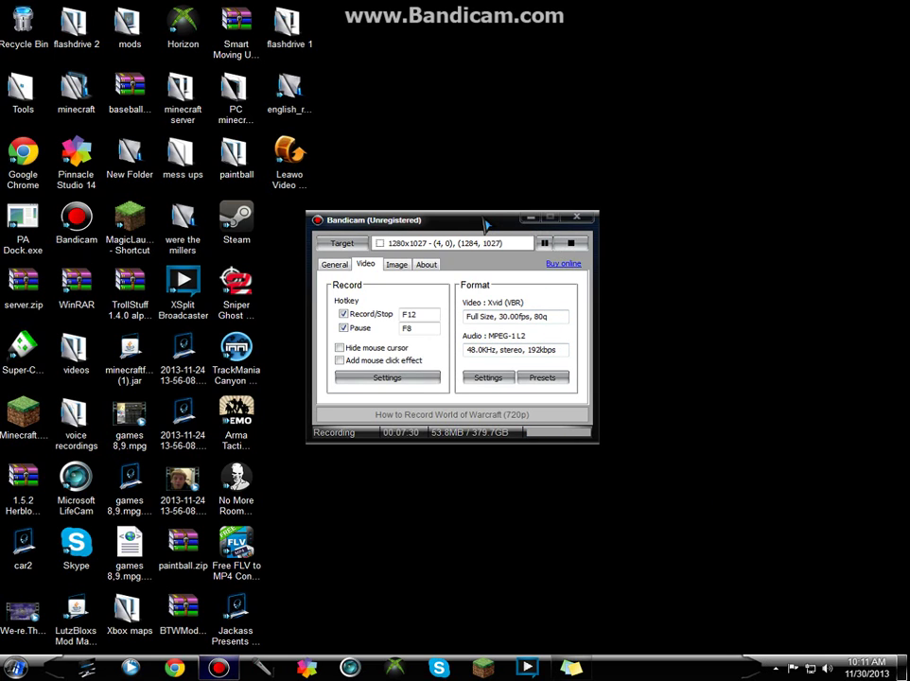
pyautogui.click(499, 300)
pyautogui.moveTo(498, 301); pyautogui.dragTo(624, 574)
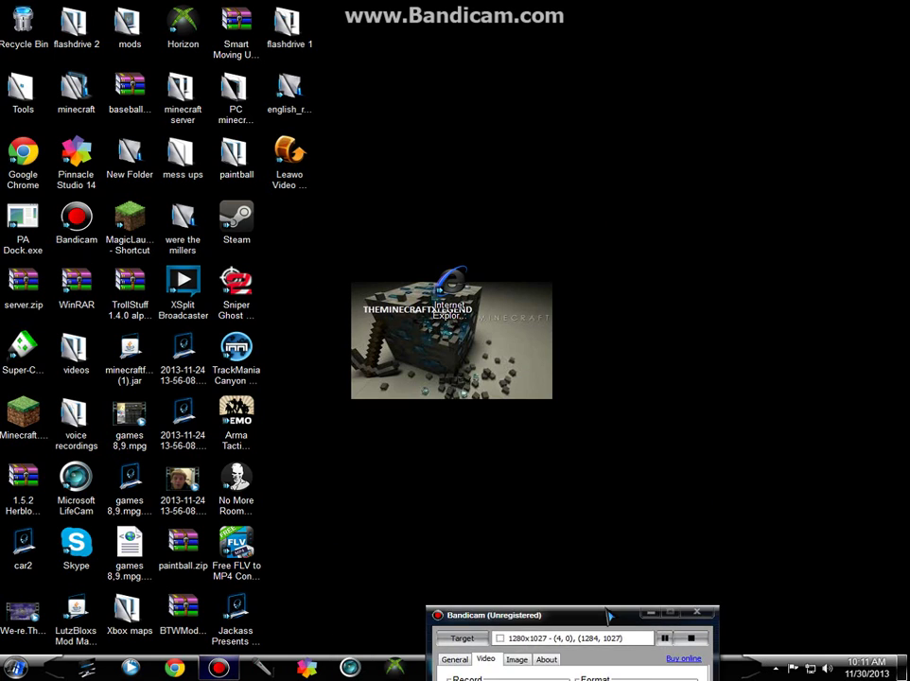
pyautogui.moveTo(624, 574); pyautogui.dragTo(692, 379)
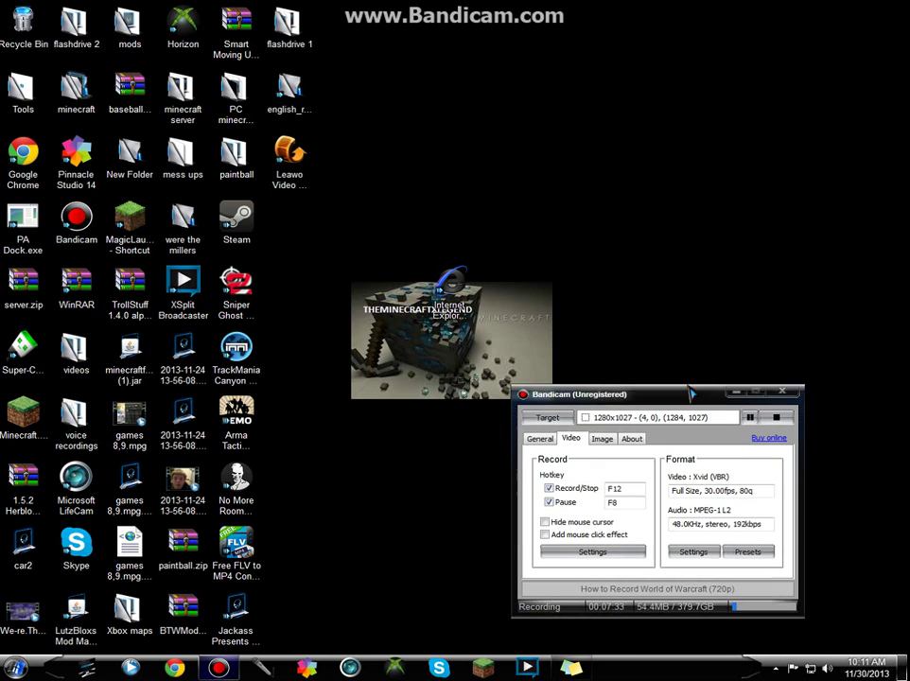
pyautogui.click(735, 388)
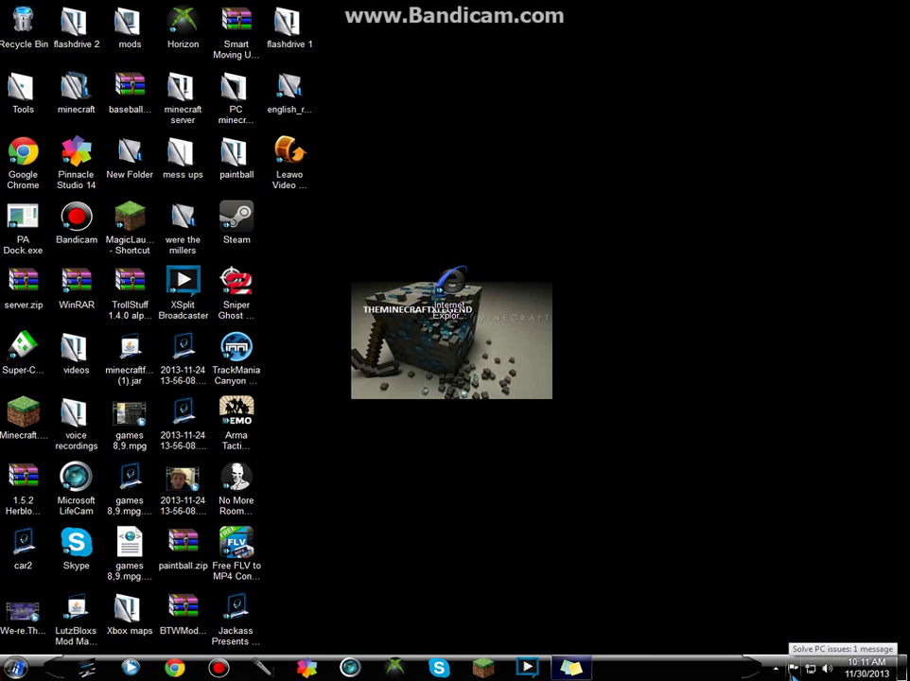